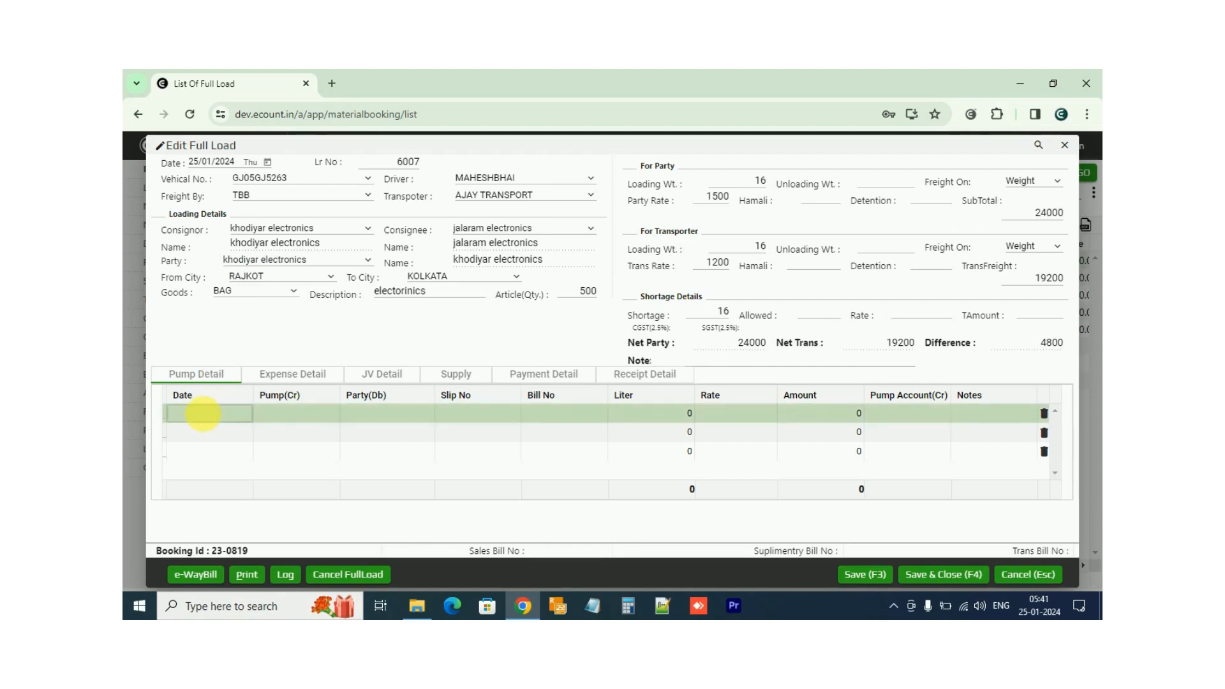
# - Start a pump detail entry dated 25/01/2024 with HP PUMP as the credited pump and AJAY TRANSPORT as the debited party
pyautogui.click(206, 418)
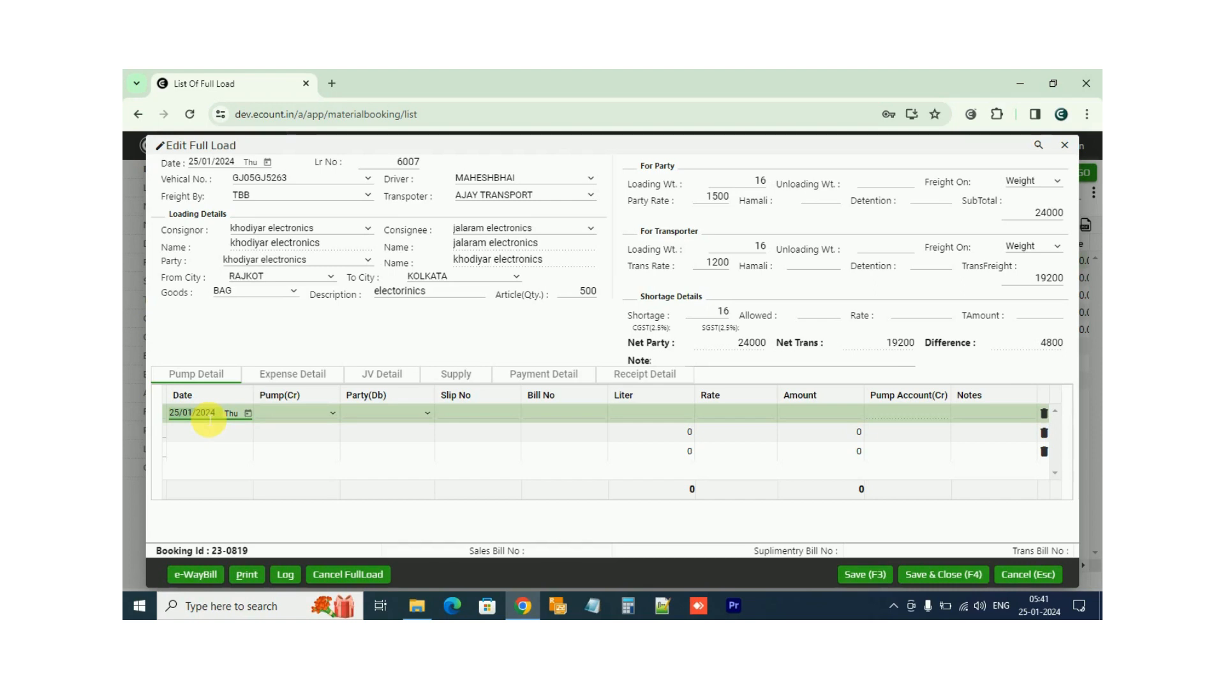
pyautogui.press('Tab')
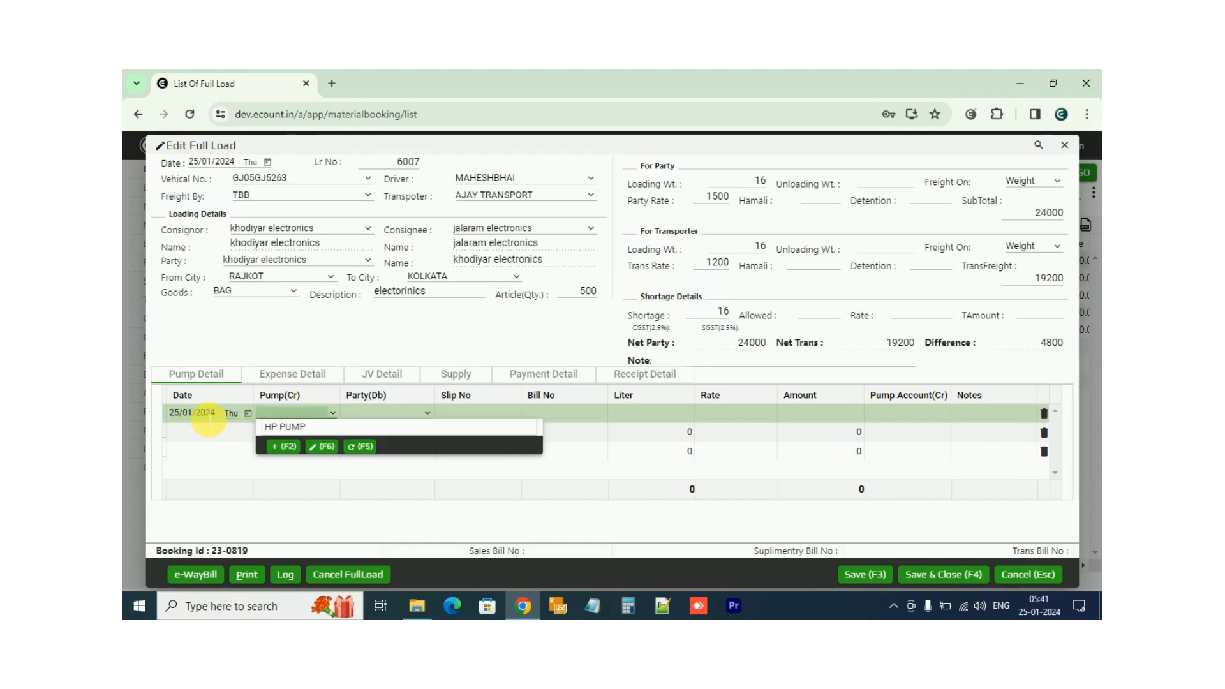
pyautogui.write('hp')
pyautogui.press('Down')
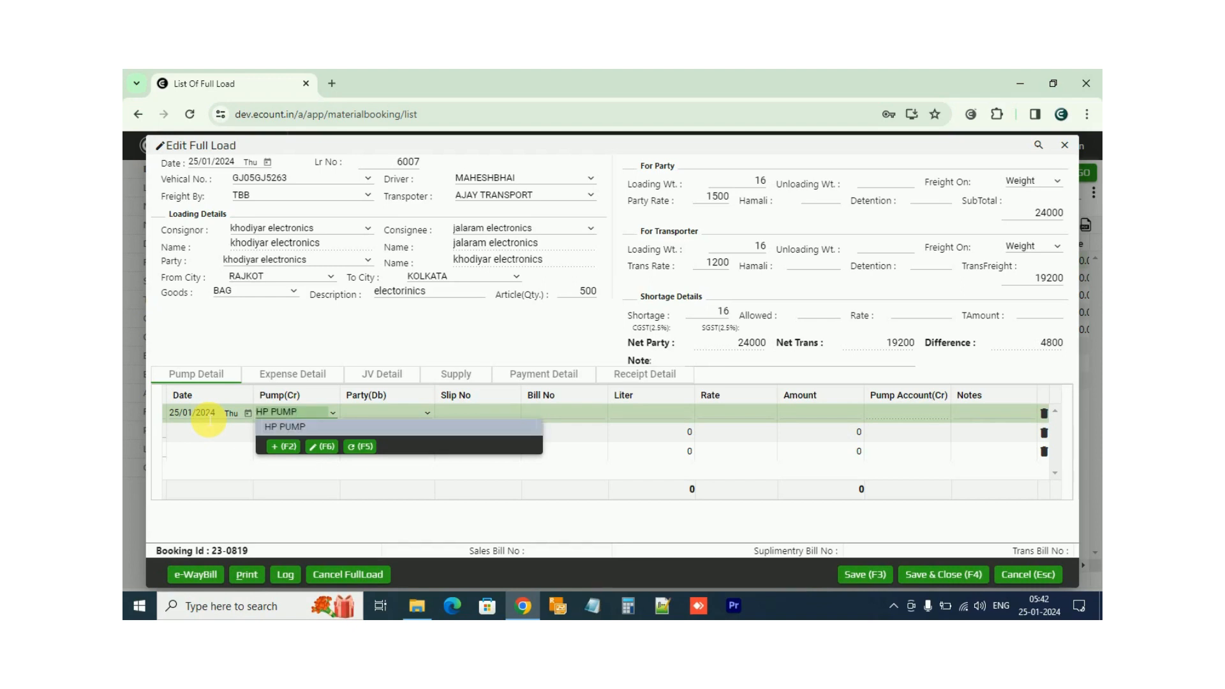
pyautogui.press('Tab')
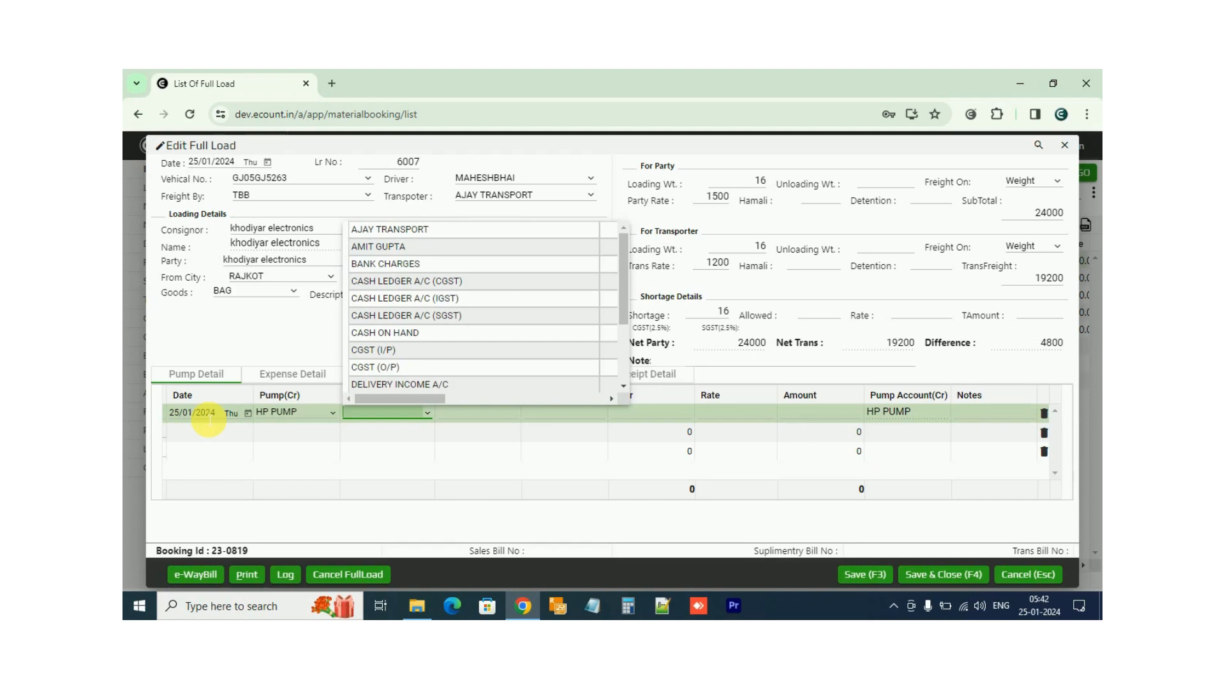
pyautogui.write('ajay')
pyautogui.press('Down')
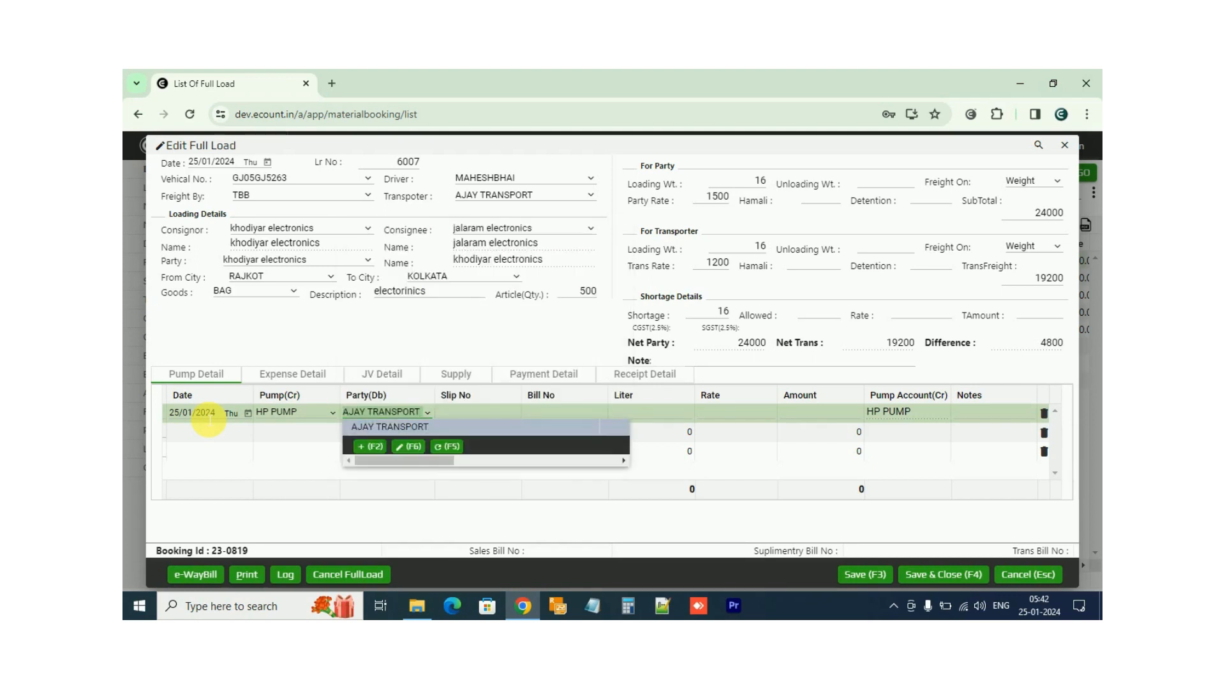
pyautogui.press('Tab')
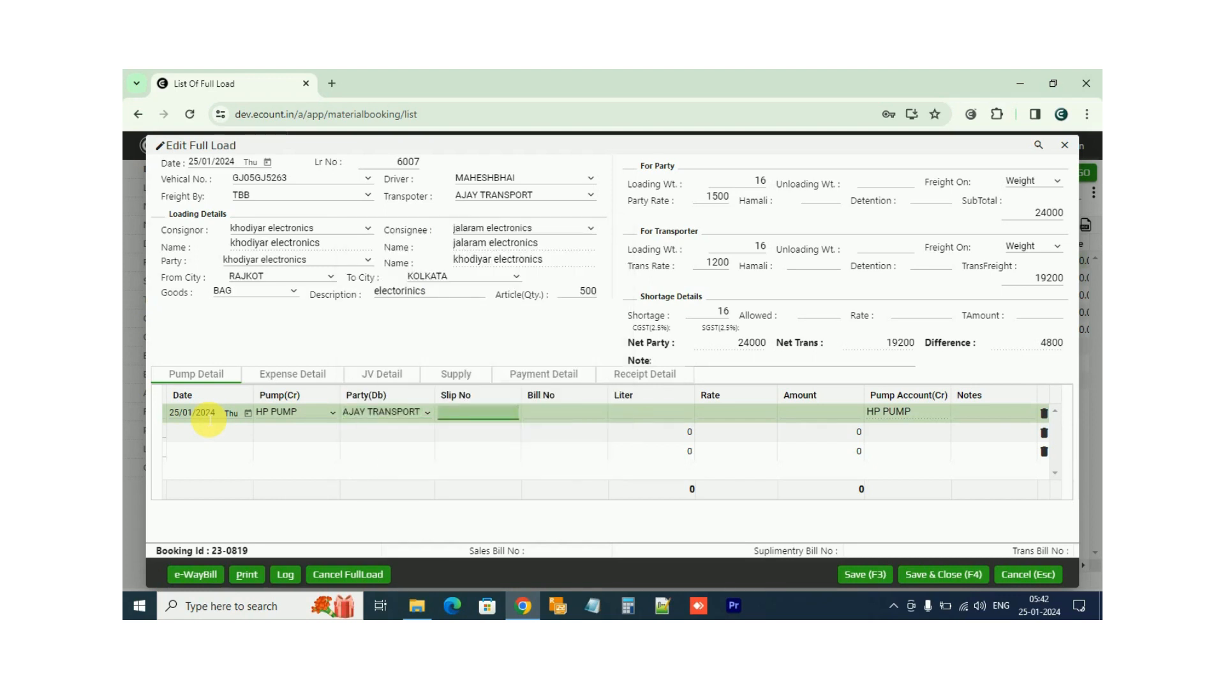
# - Enter slip number 123456 and bill number 147 for the HP PUMP entry
pyautogui.write('123456')
pyautogui.press('Tab')
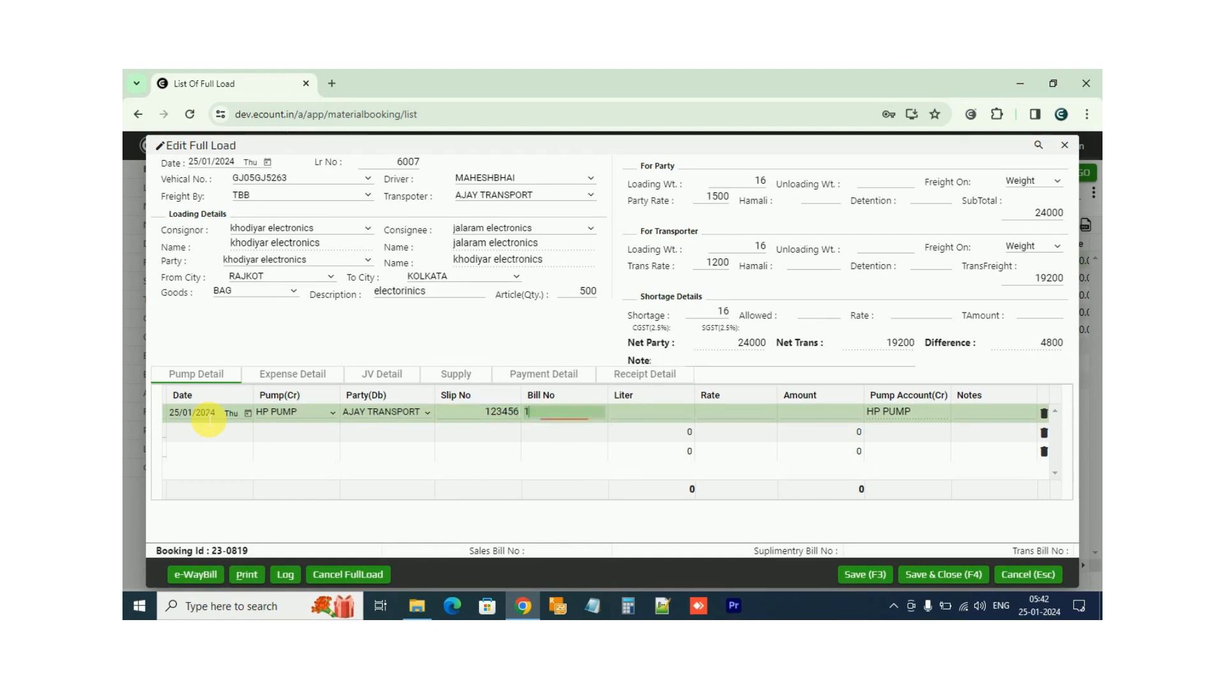
pyautogui.write('147')
pyautogui.press('Tab')
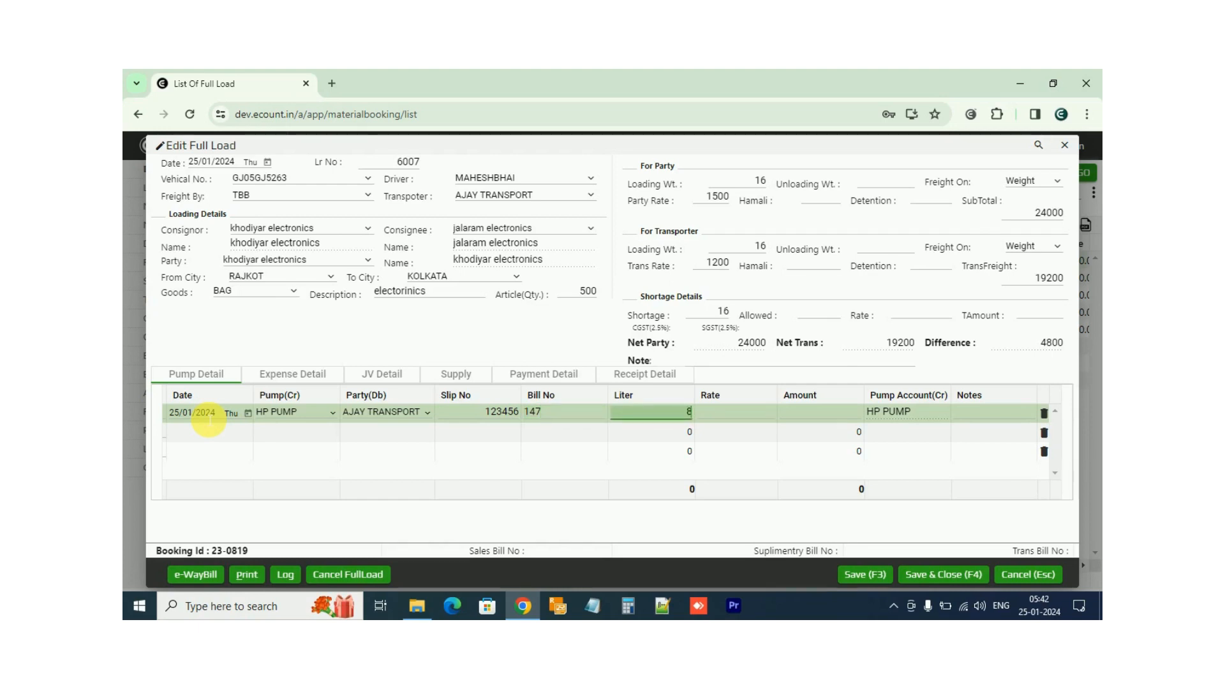
# - Set the pump entry's quantity to 85 liters at a rate of 100 and complete the row
pyautogui.write('85')
pyautogui.press('Tab')
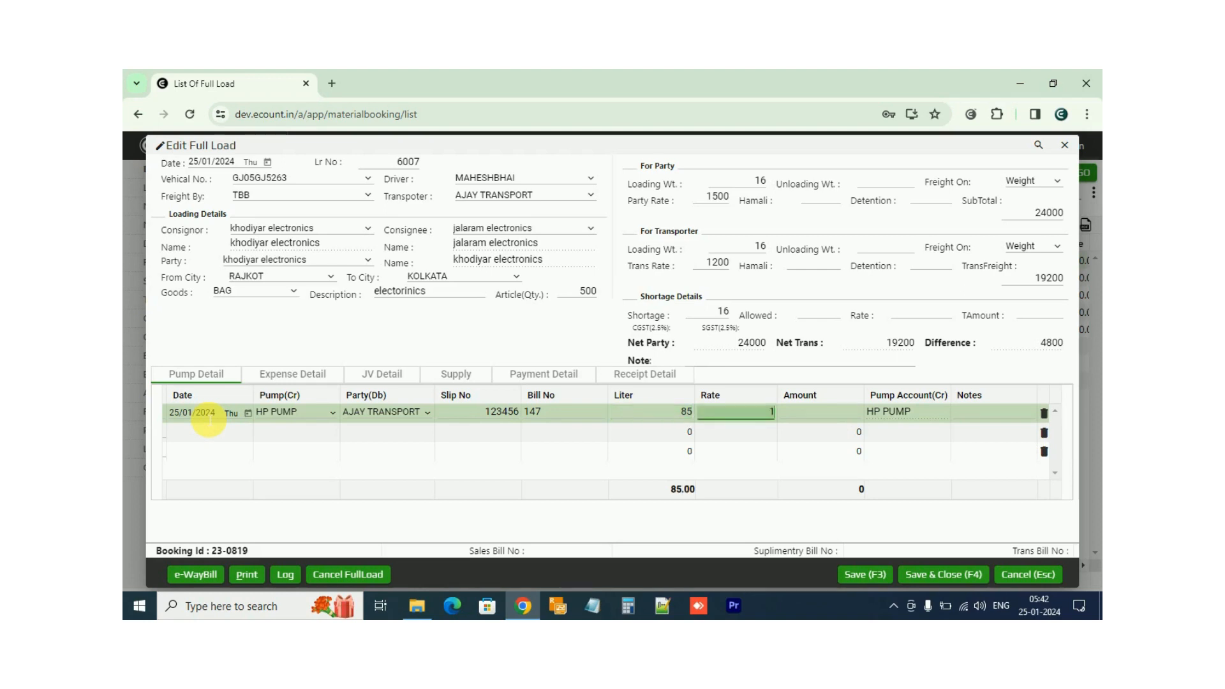
pyautogui.write('100')
pyautogui.press('Tab')
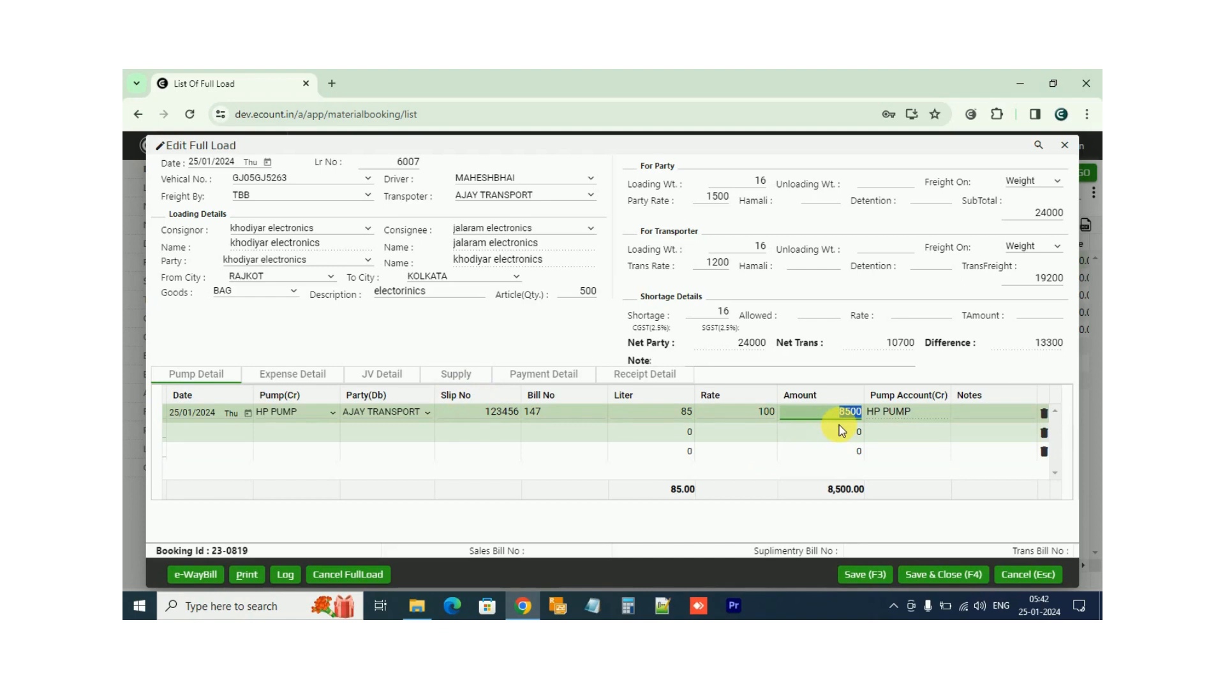
pyautogui.press('Tab')
pyautogui.press('Tab')
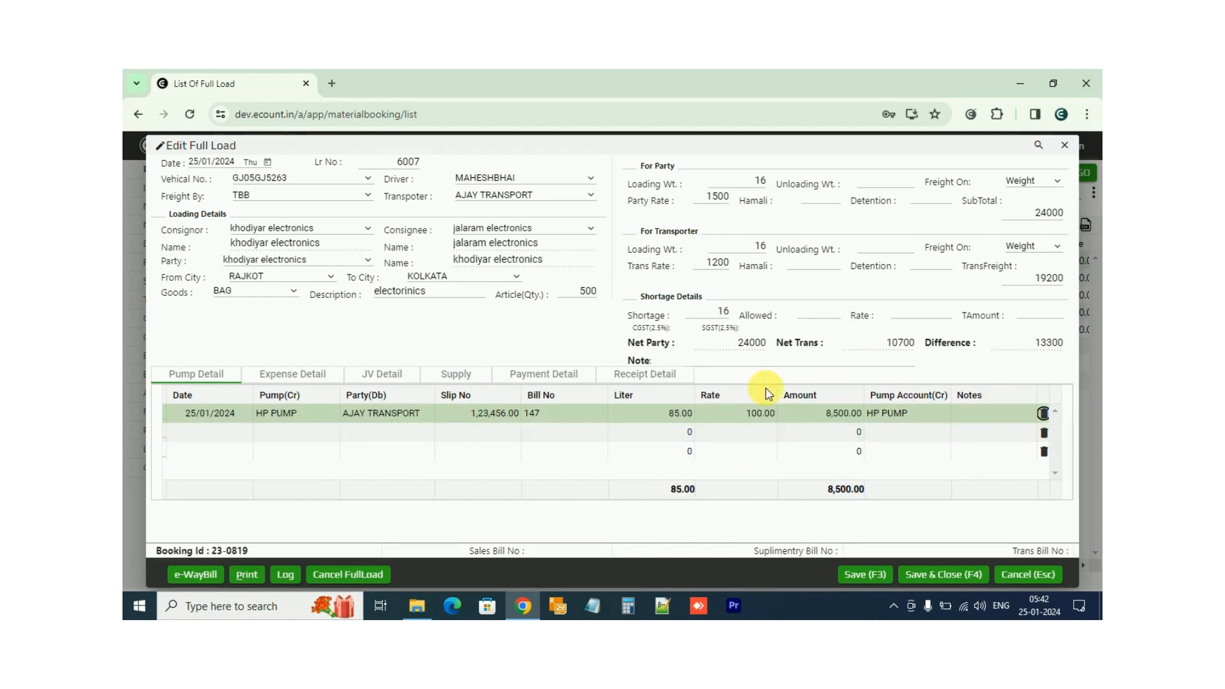
# - In the expense details, fill the FOODING EXP row with date 25/01/2024 and amount 500, keeping AJAY TRANSPORT as the credit account
pyautogui.click(305, 376)
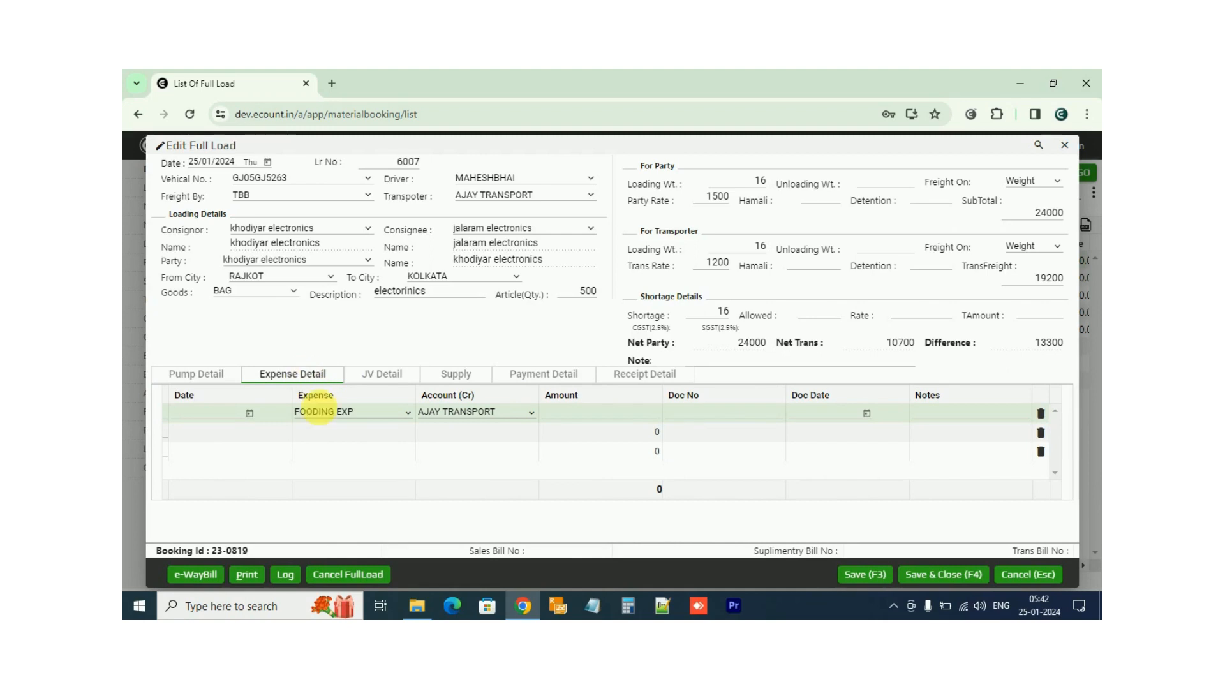
pyautogui.click(222, 416)
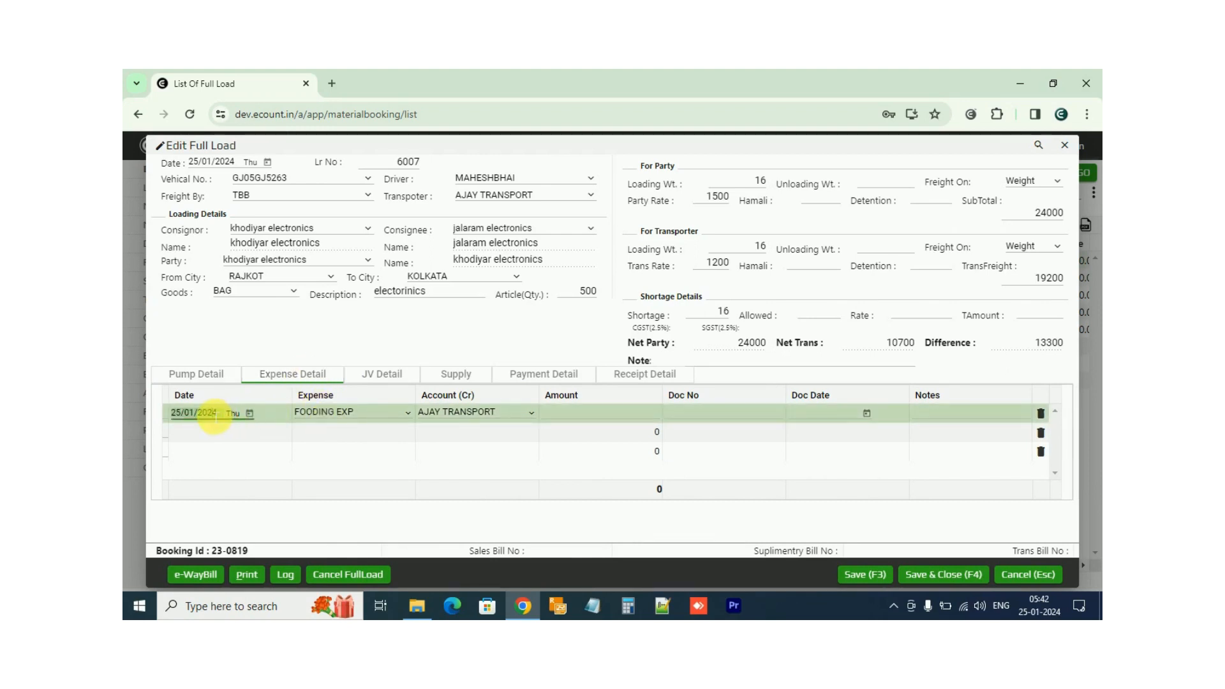
pyautogui.press('Tab')
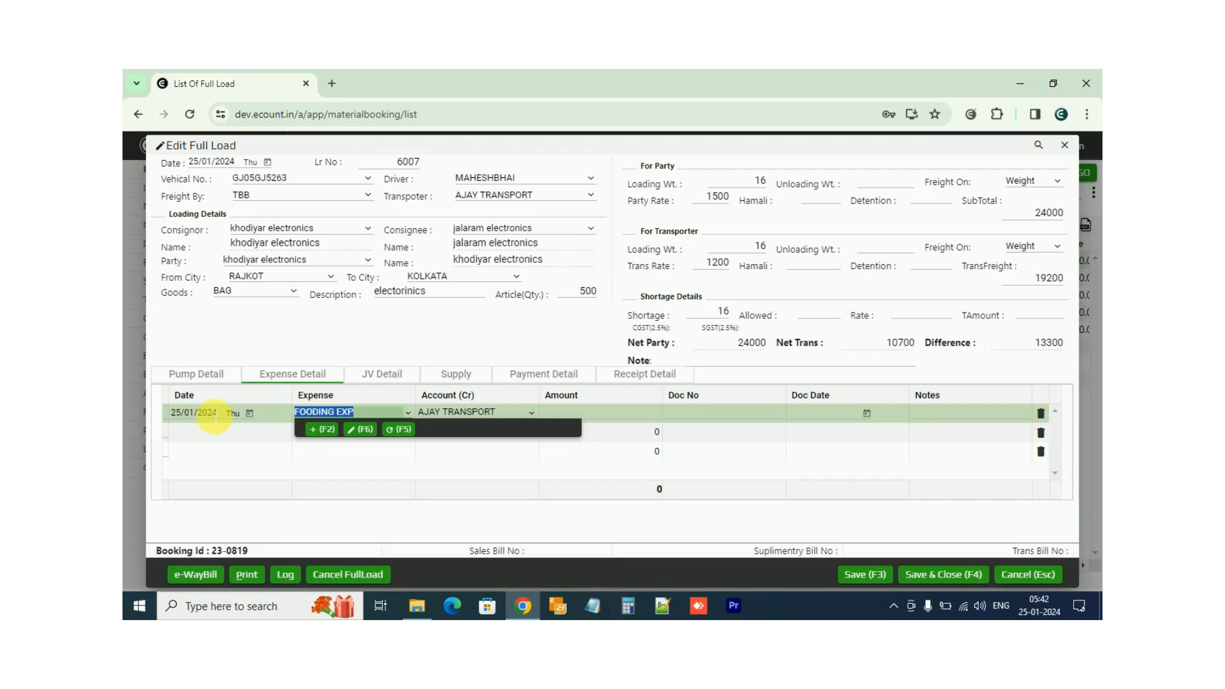
pyautogui.press('Tab')
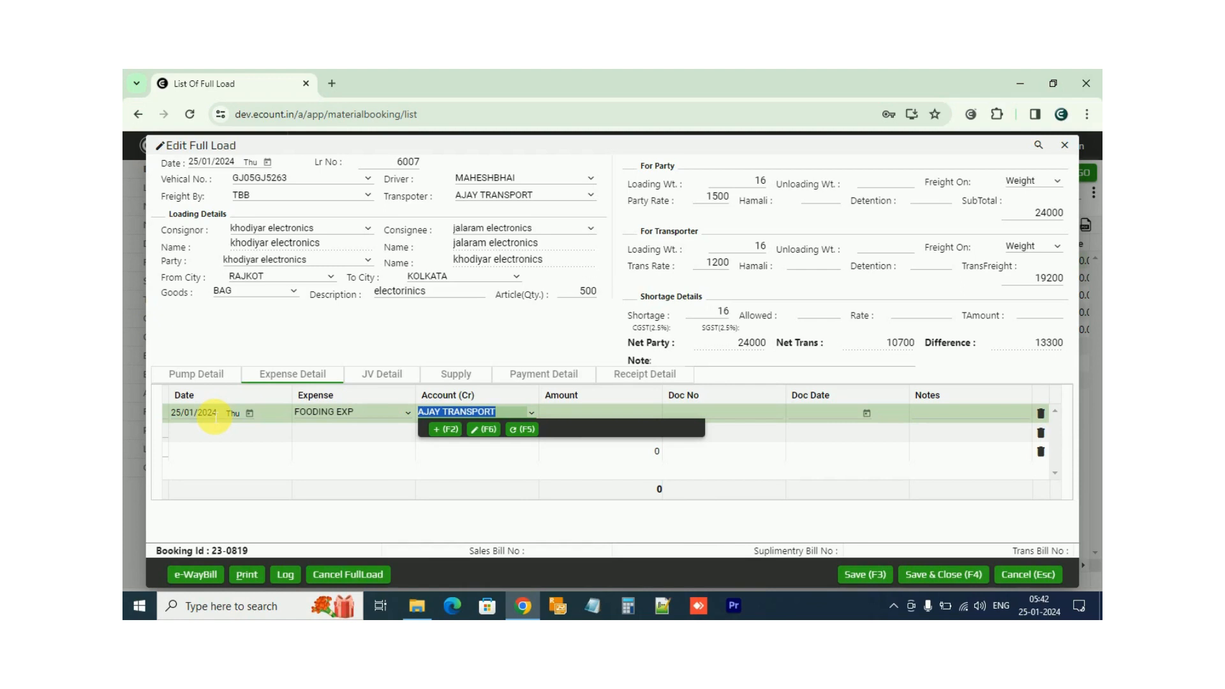
pyautogui.press('Tab')
pyautogui.write('5')
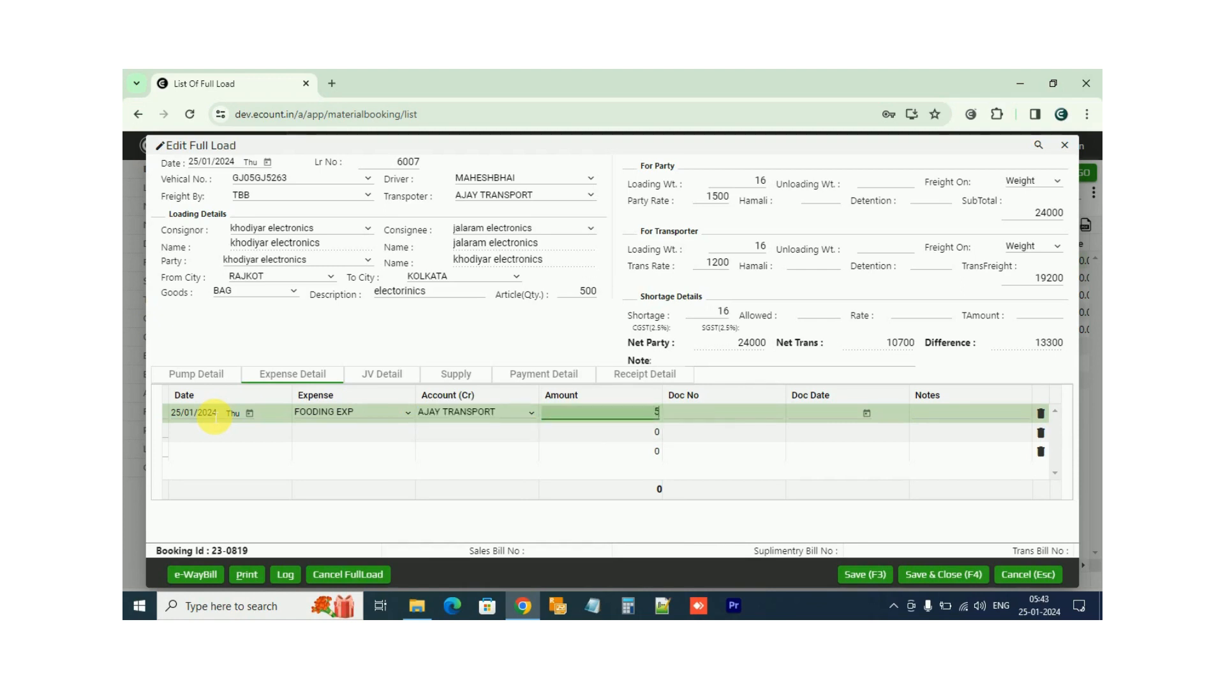
pyautogui.write('00')
pyautogui.press('Tab')
pyautogui.press('Tab')
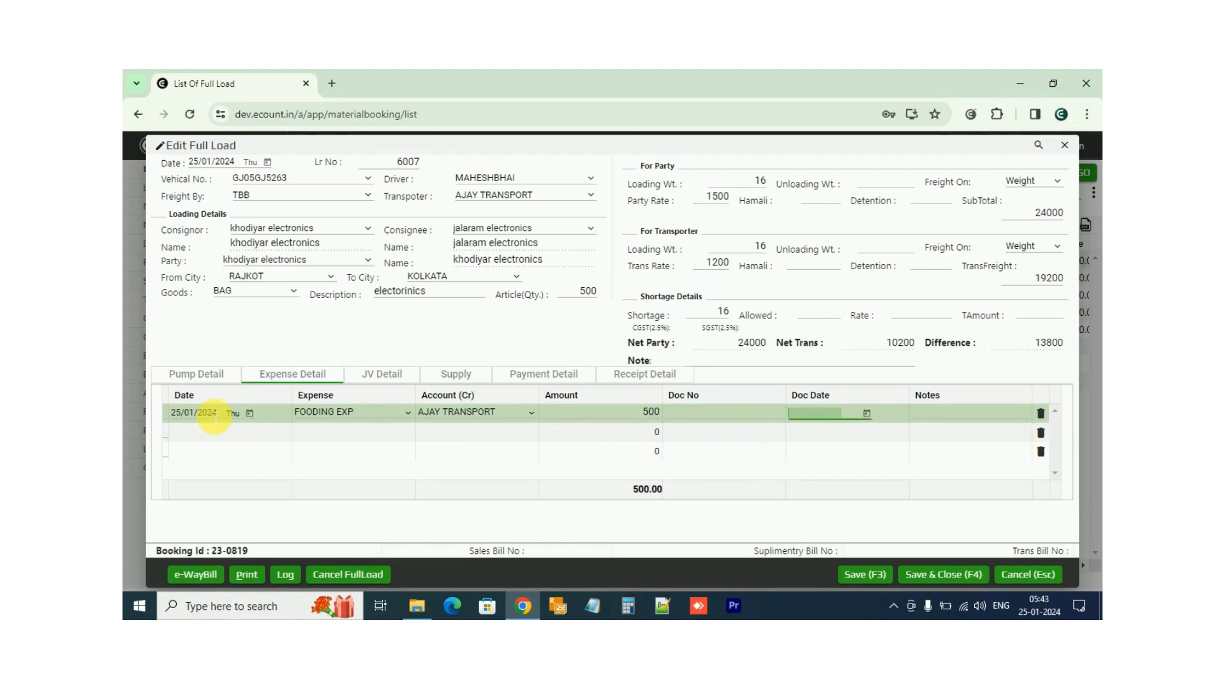
pyautogui.press('Tab')
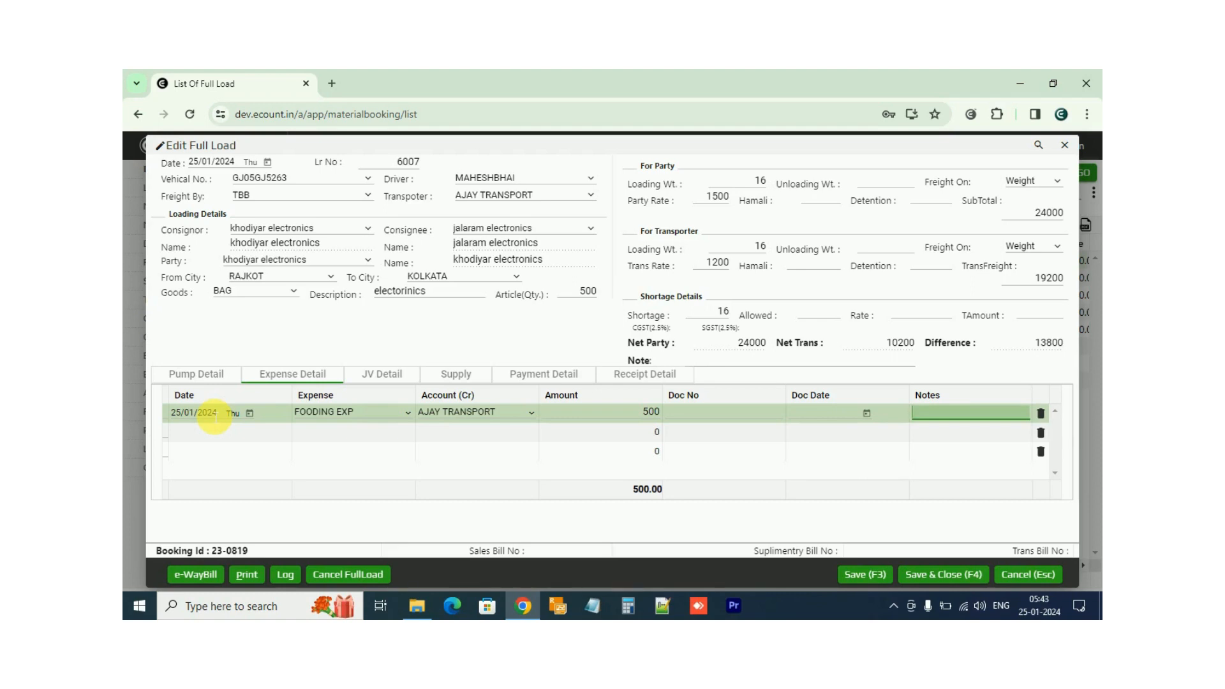
pyautogui.press('Tab')
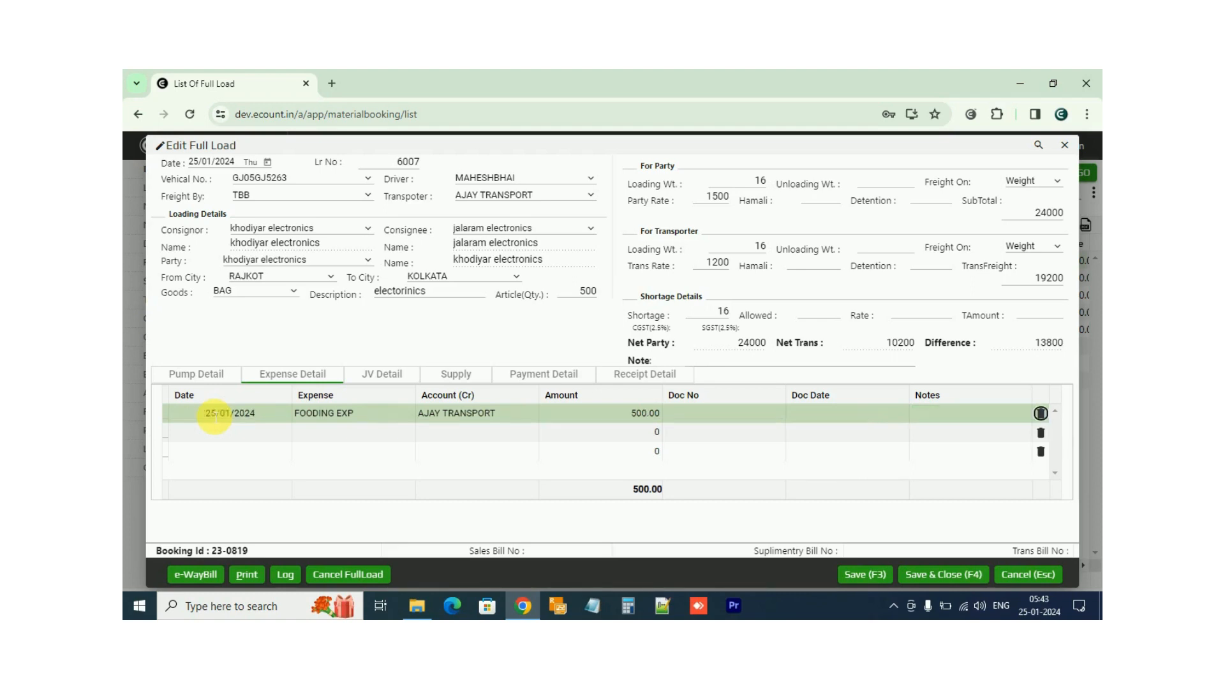
# - Add a second expense row dated 25/01/2024 with TRAFFIC EXP as the expense
pyautogui.press('Tab')
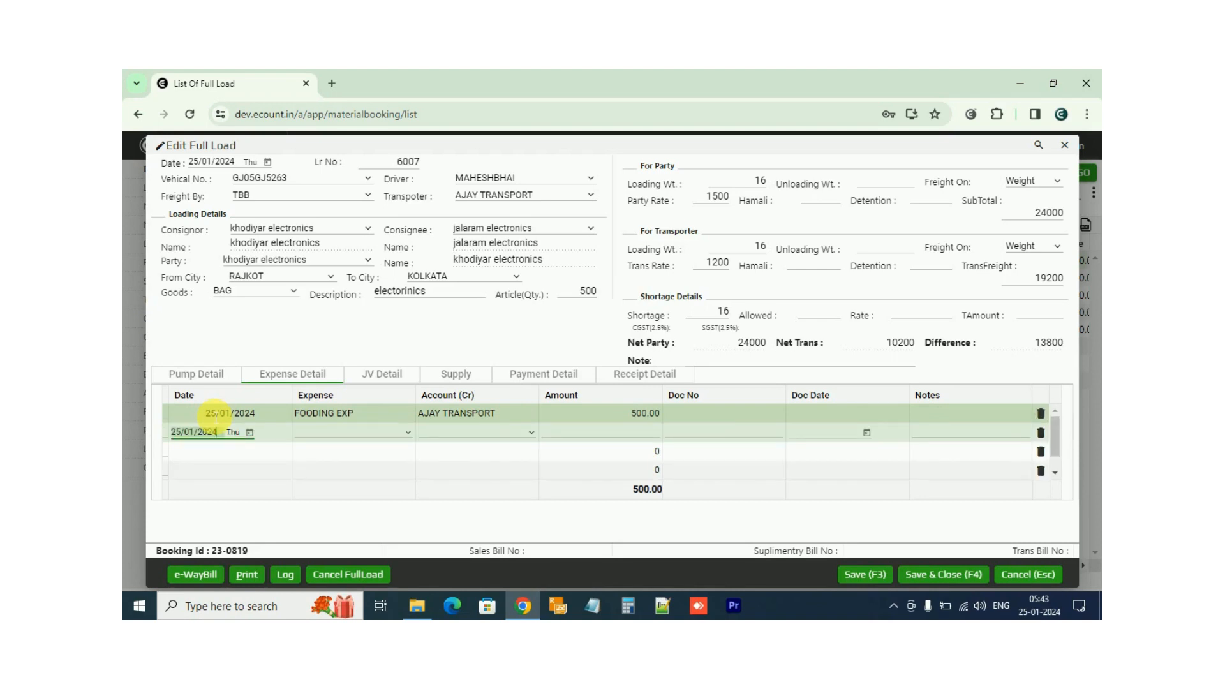
pyautogui.press('Tab')
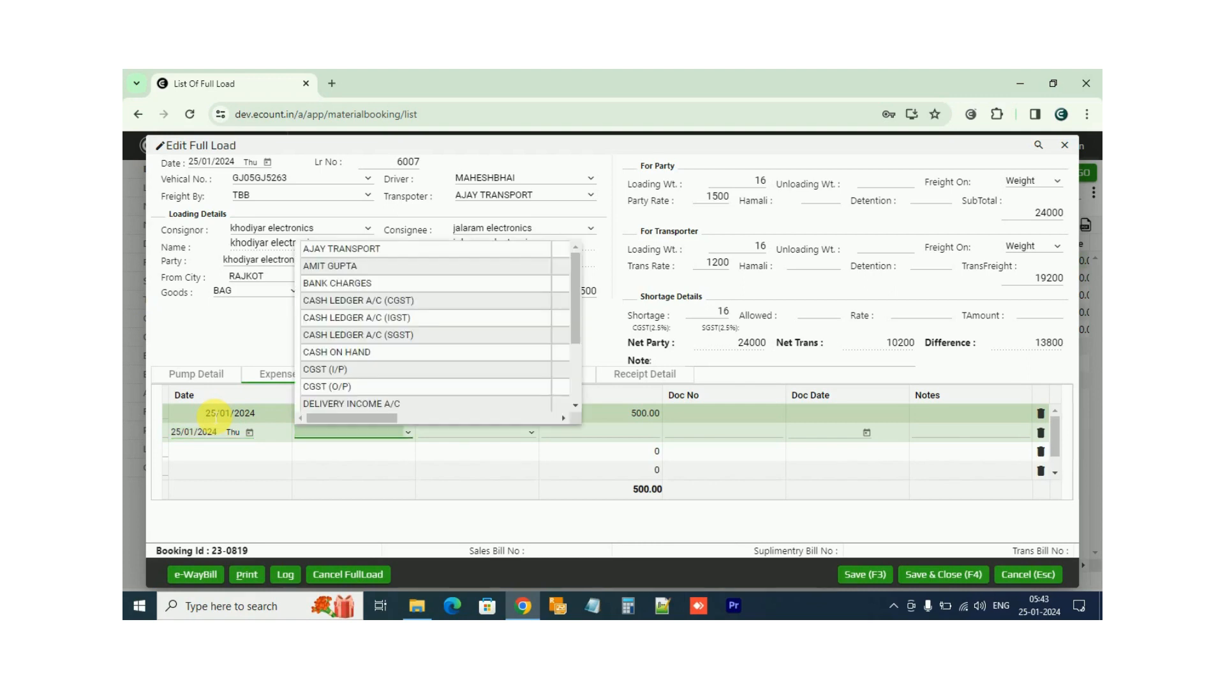
pyautogui.write('t')
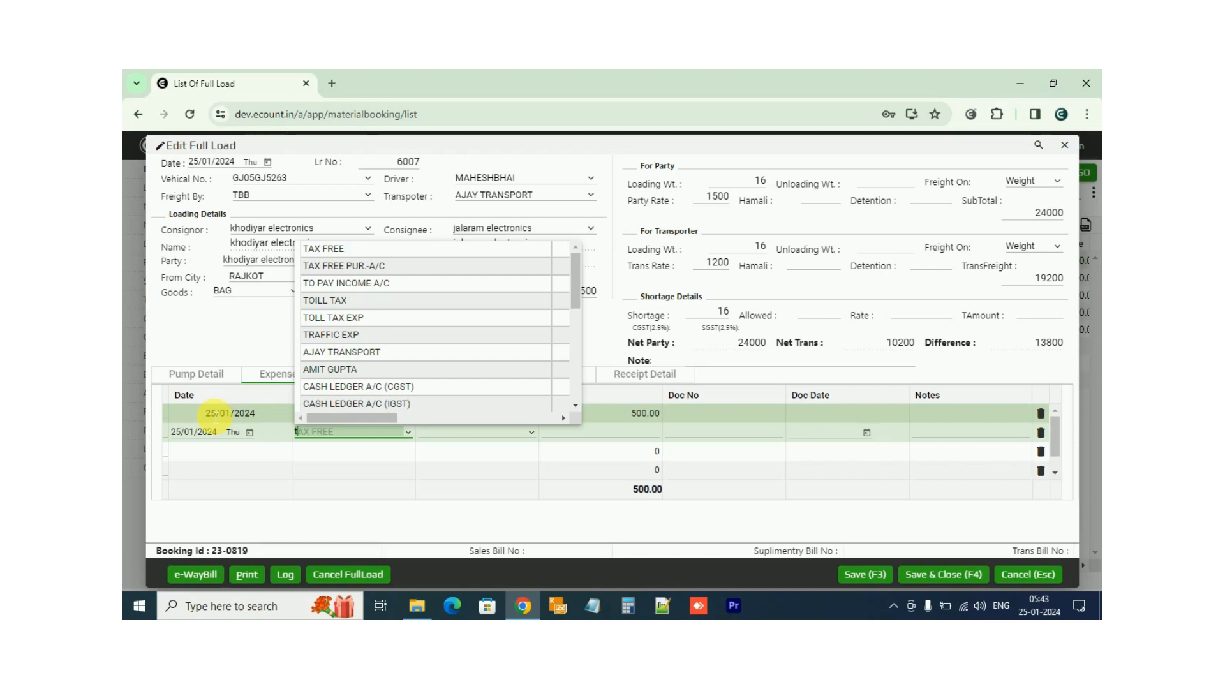
pyautogui.write('ranffi')
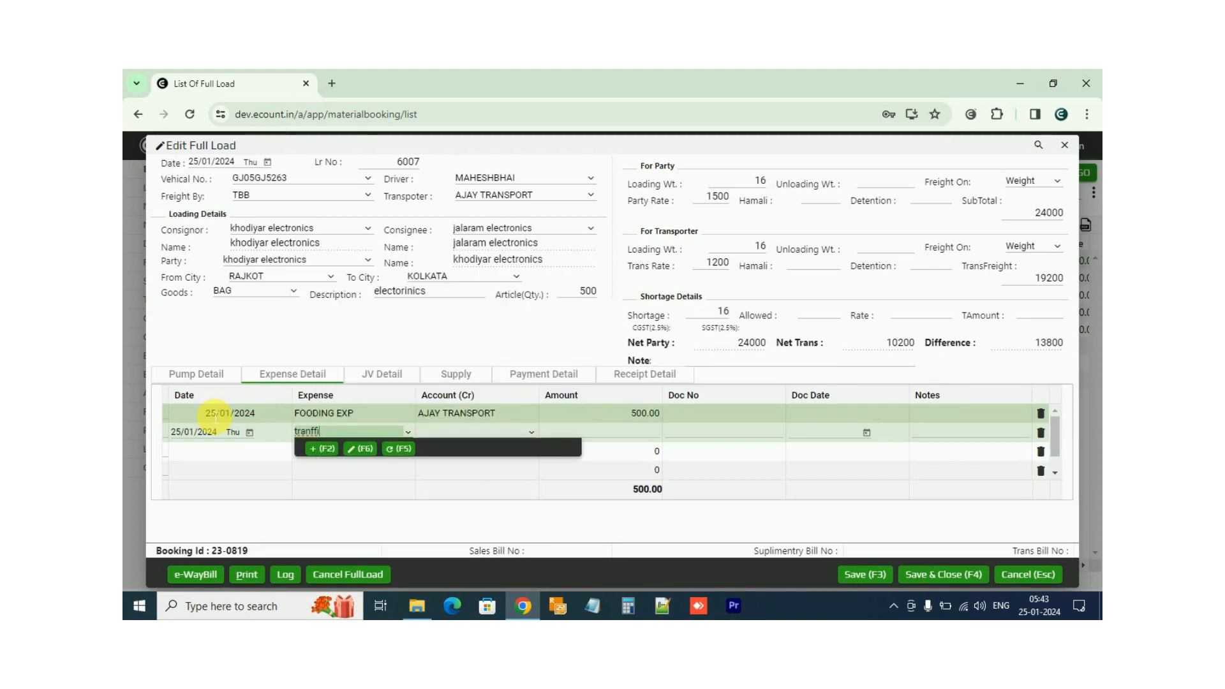
pyautogui.press('BackSpace')
pyautogui.press('BackSpace')
pyautogui.press('BackSpace')
pyautogui.press('BackSpace')
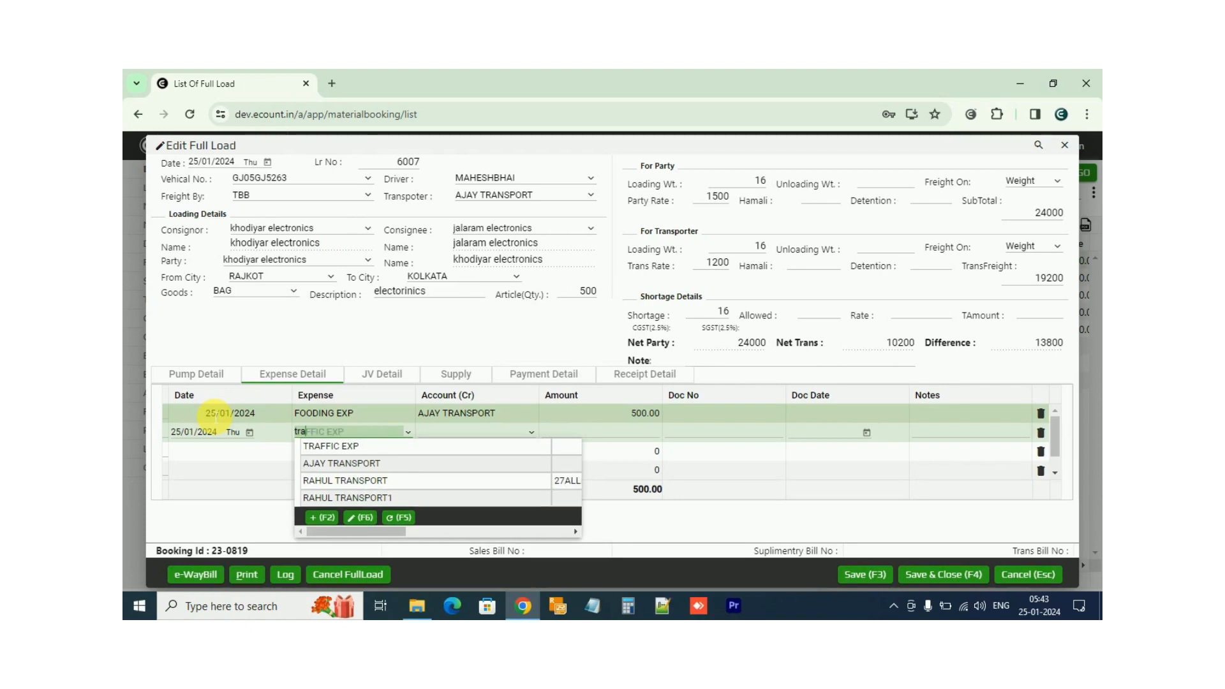
pyautogui.write('ff')
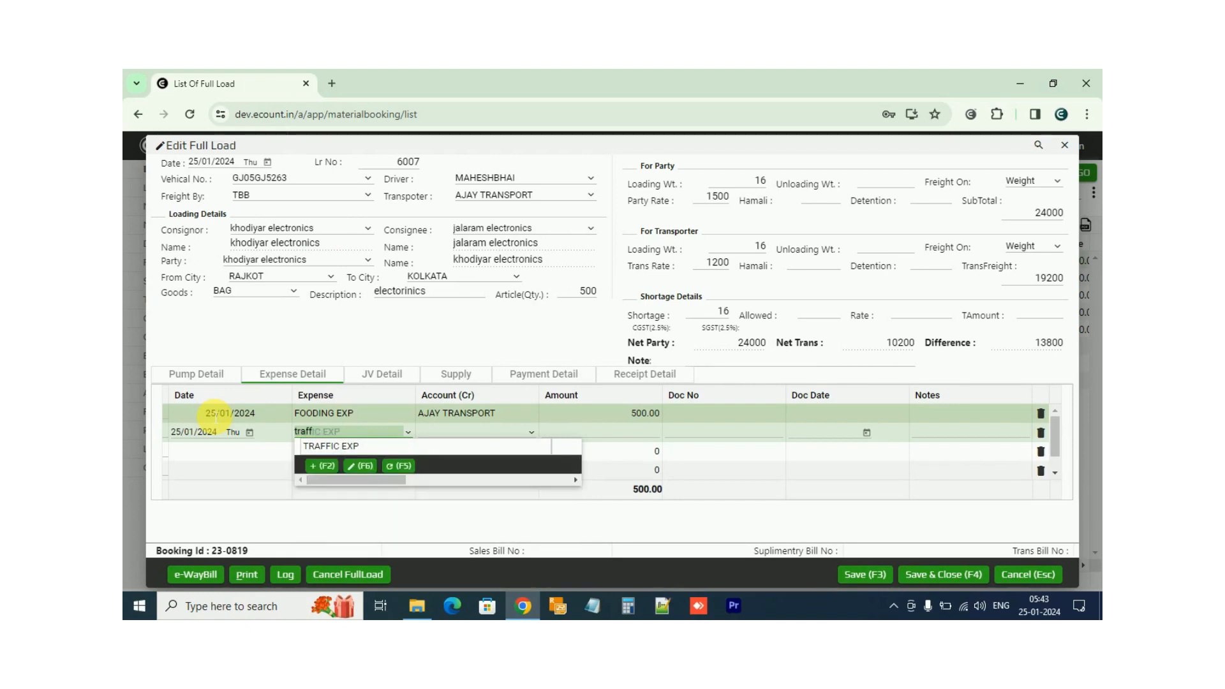
pyautogui.press('Down')
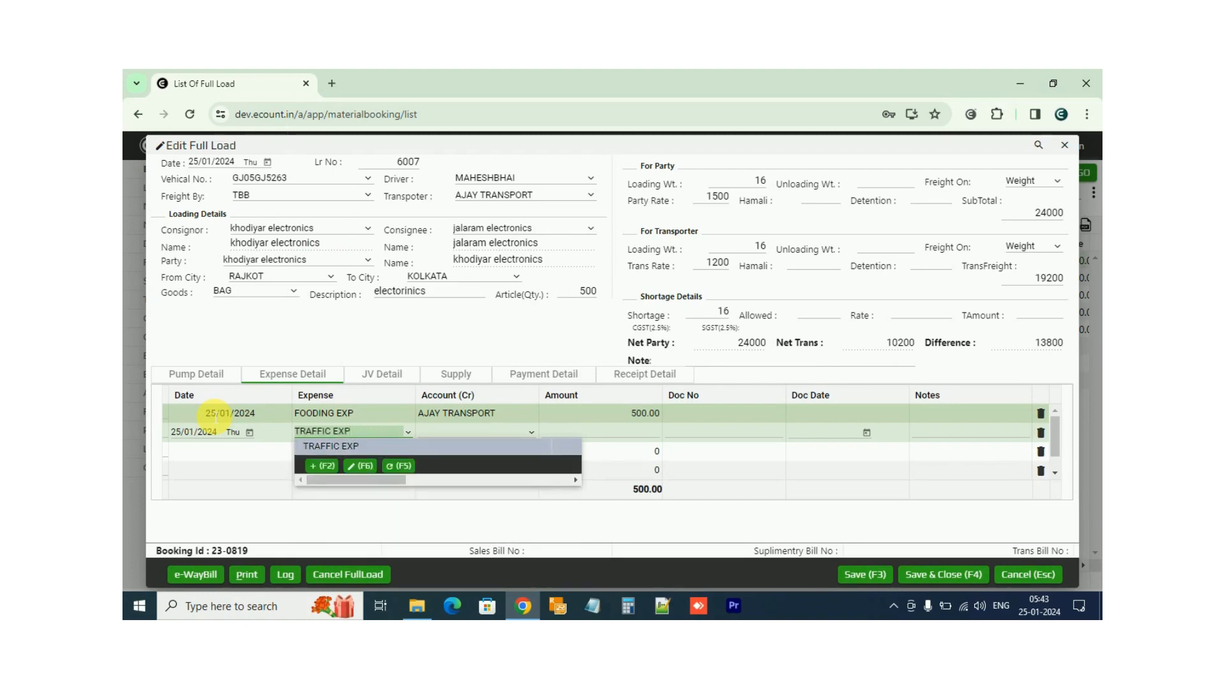
pyautogui.press('Return')
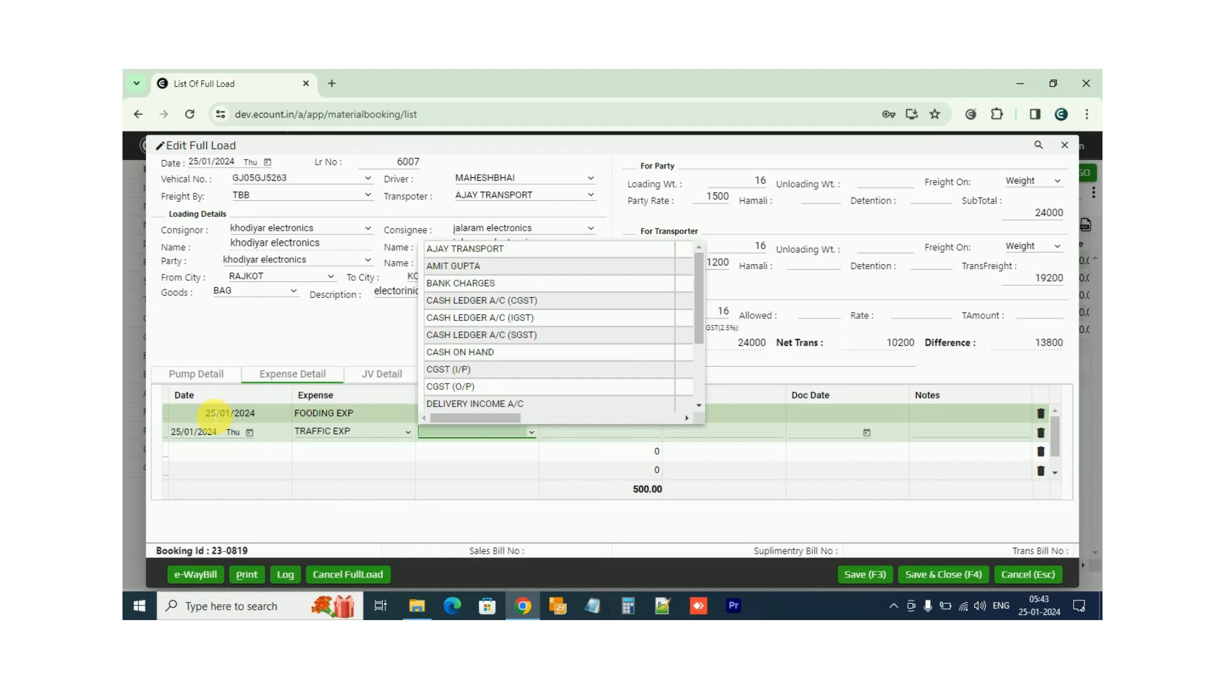
# - Credit the traffic expense to AJAY TRANSPORT and set its amount to 1500
pyautogui.write('ajay')
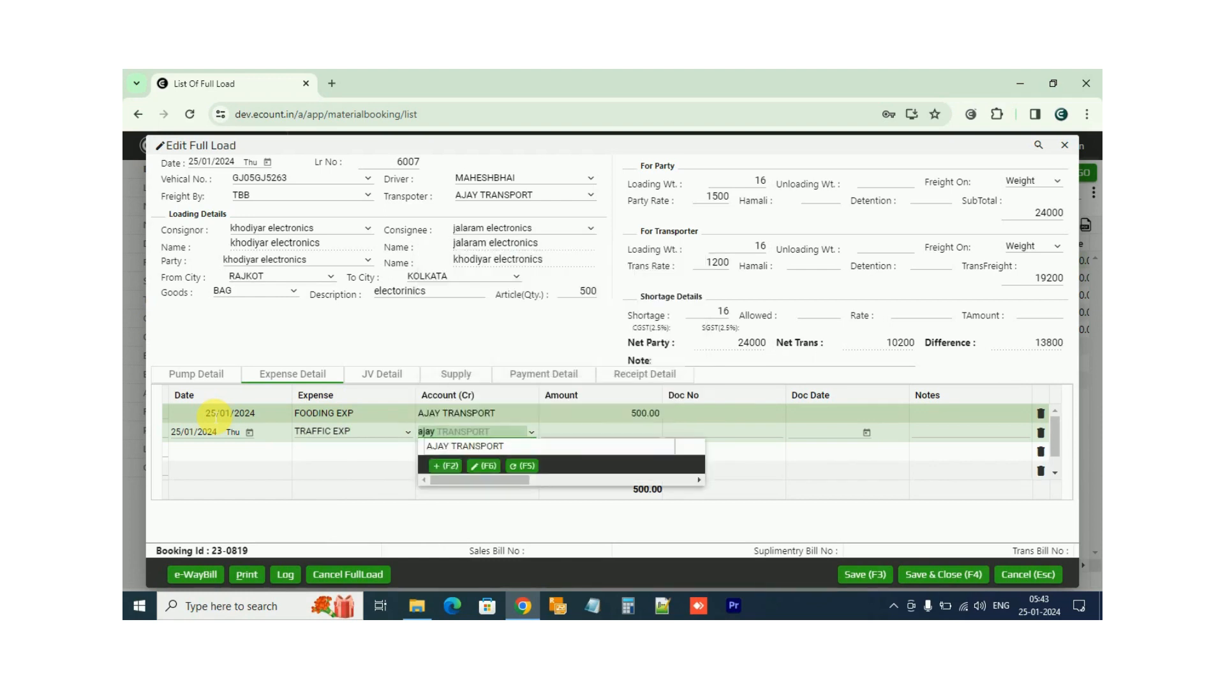
pyautogui.press('Down')
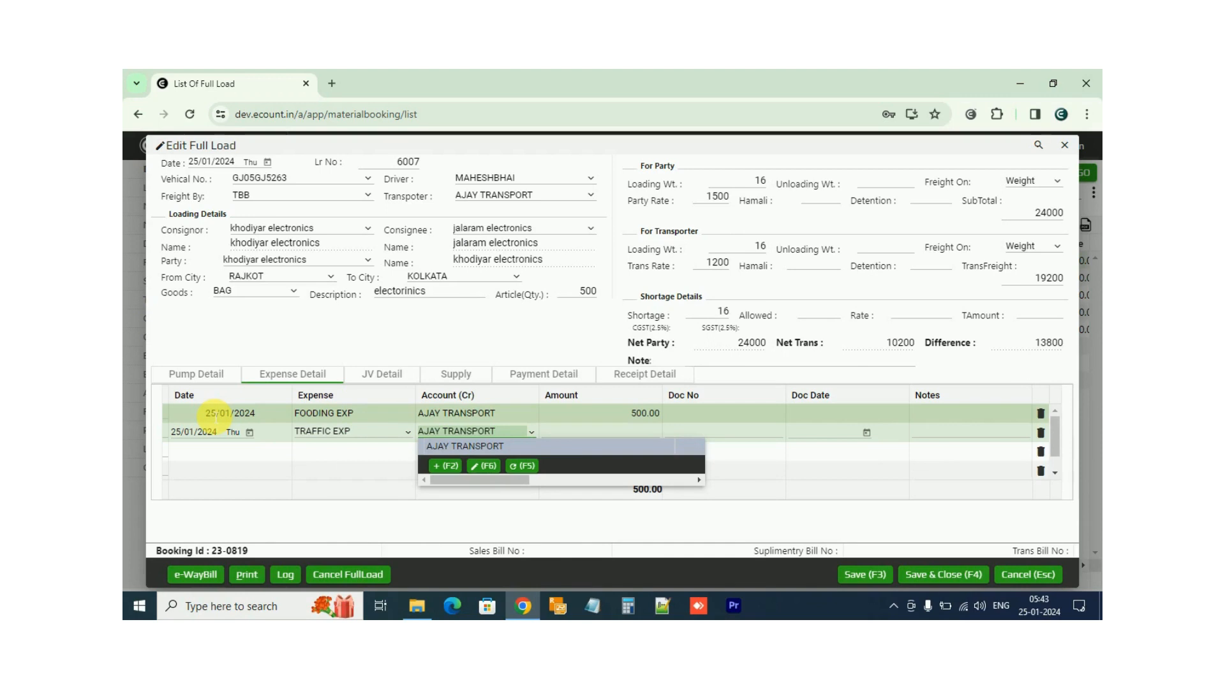
pyautogui.press('Return')
pyautogui.write('1')
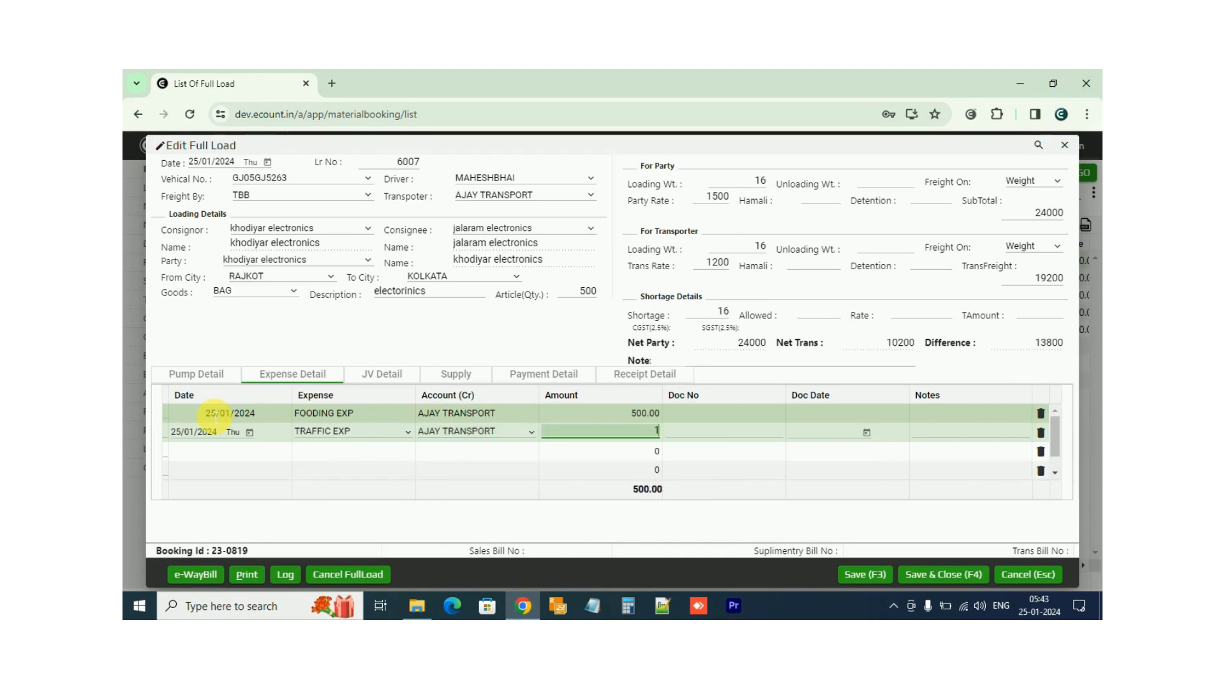
pyautogui.write('500')
pyautogui.press('Return')
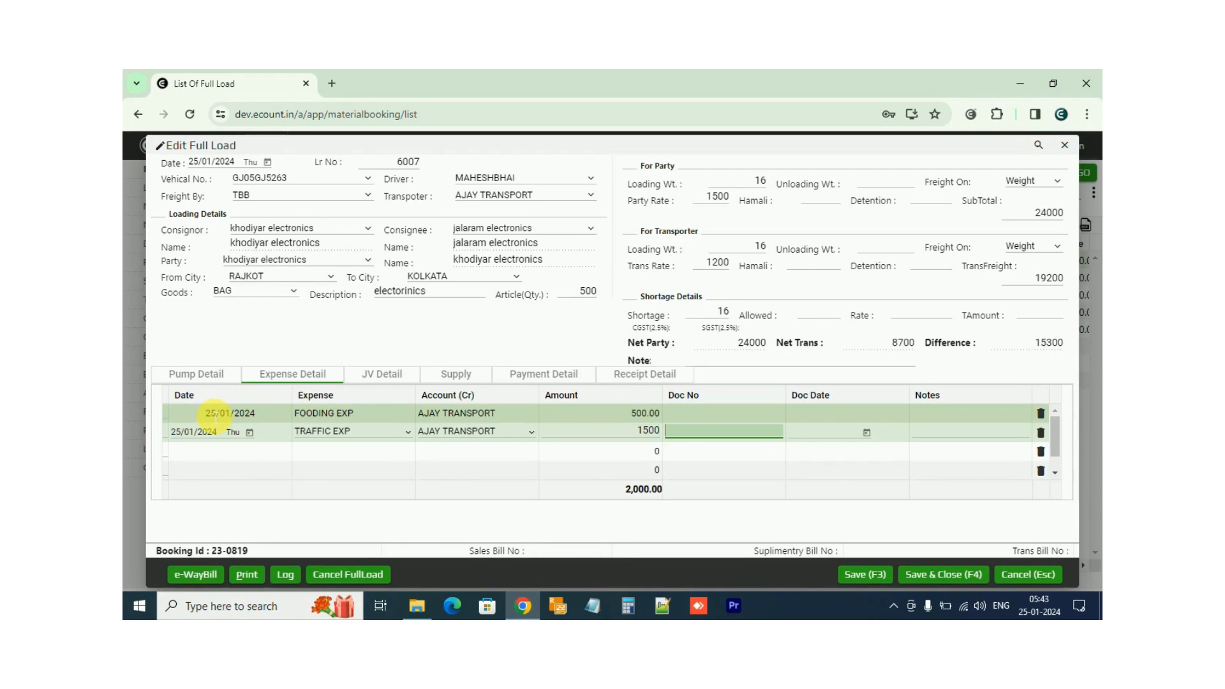
pyautogui.press('Return')
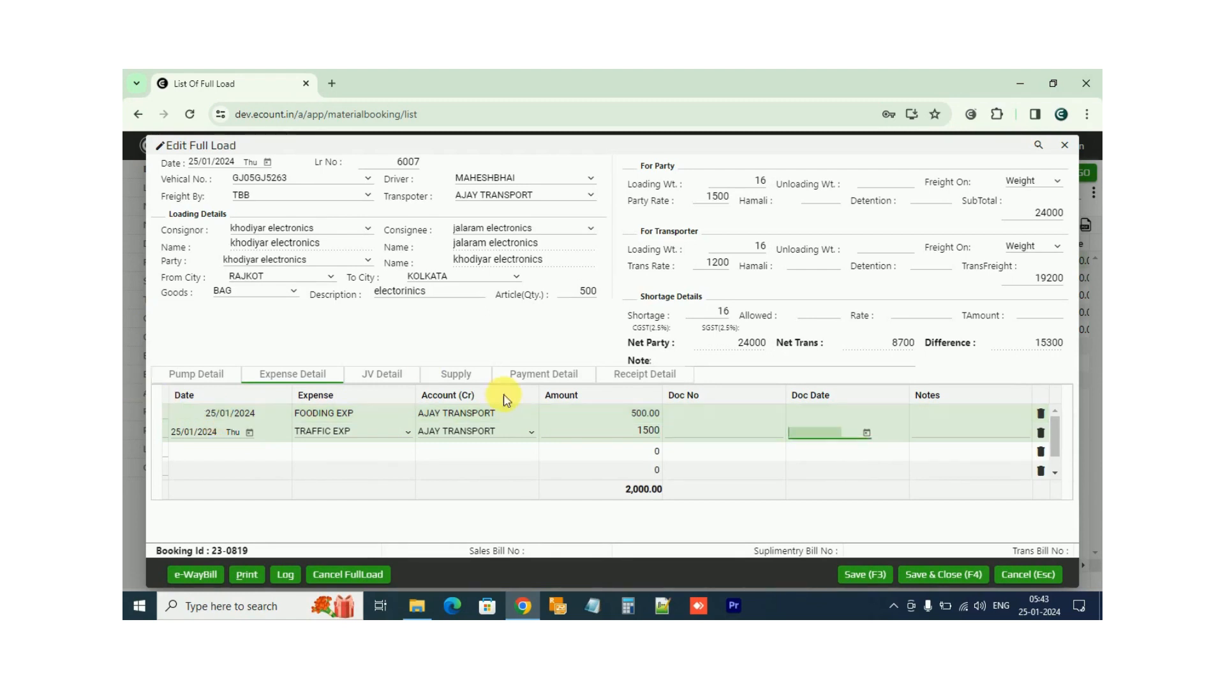
# - Enter document number 123 and document date 25/01/2024 for the traffic expense
pyautogui.click(704, 434)
pyautogui.write('123')
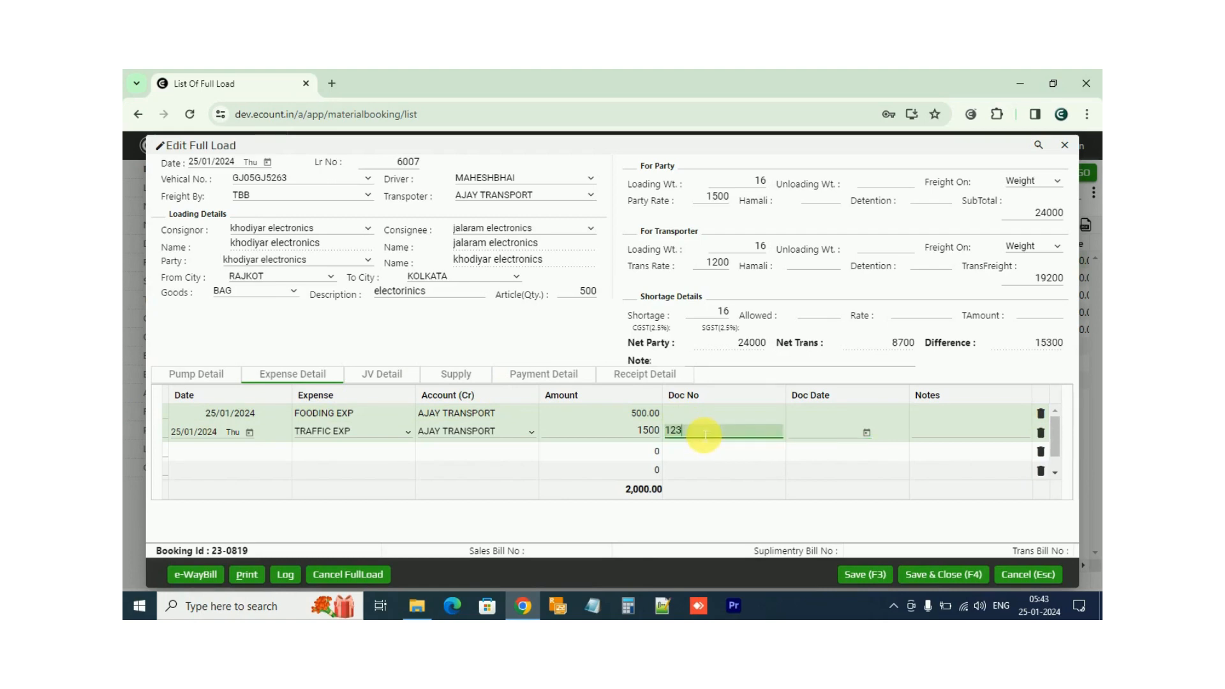
pyautogui.press('Tab')
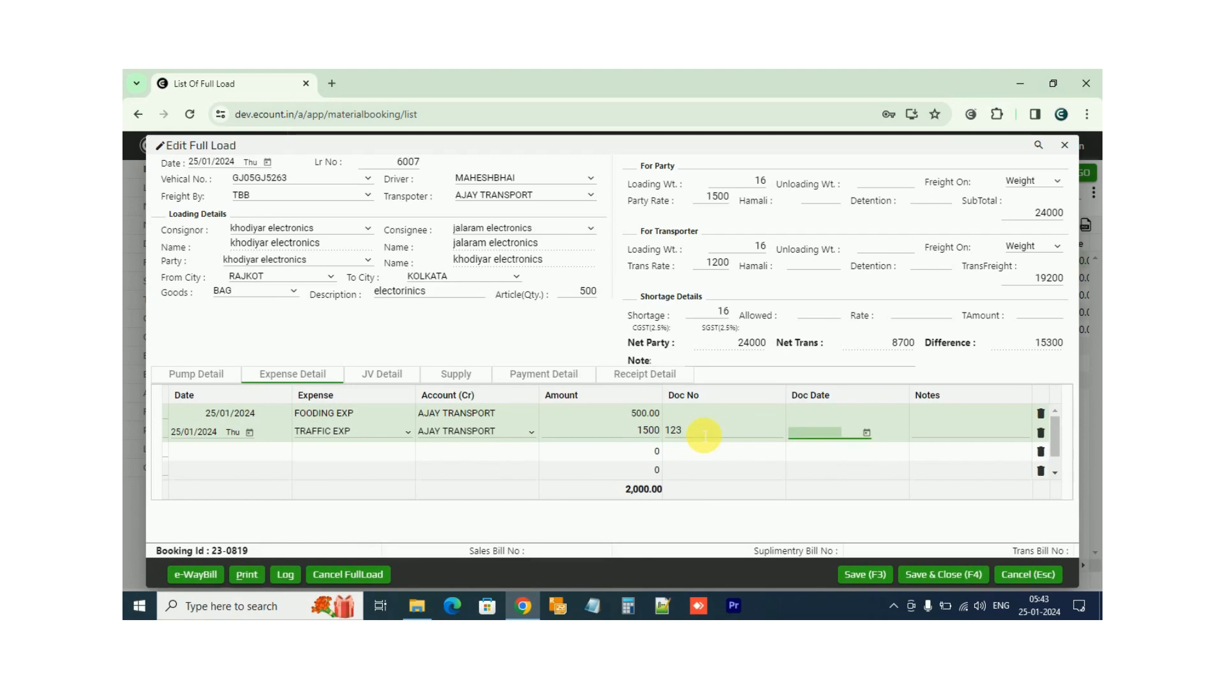
pyautogui.write('25/01/2024')
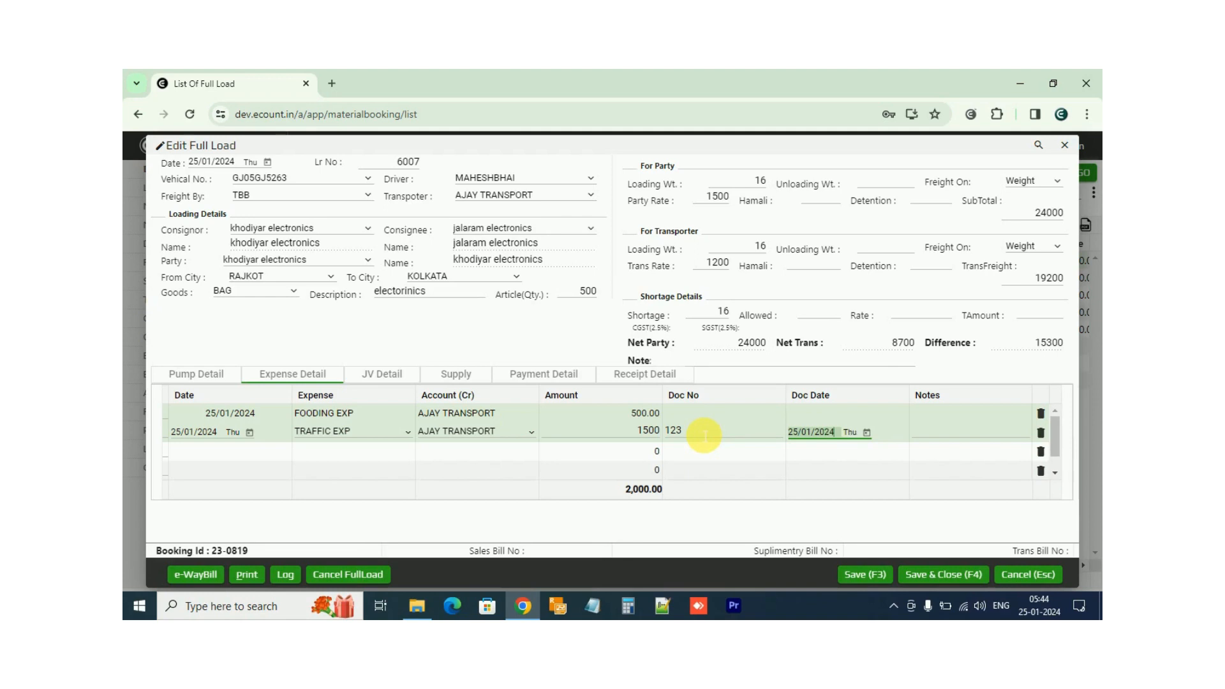
# - In the JV details, start a row dated 25/01/2024 with AJAY TRANSPORT as the debit account
pyautogui.press('Tab')
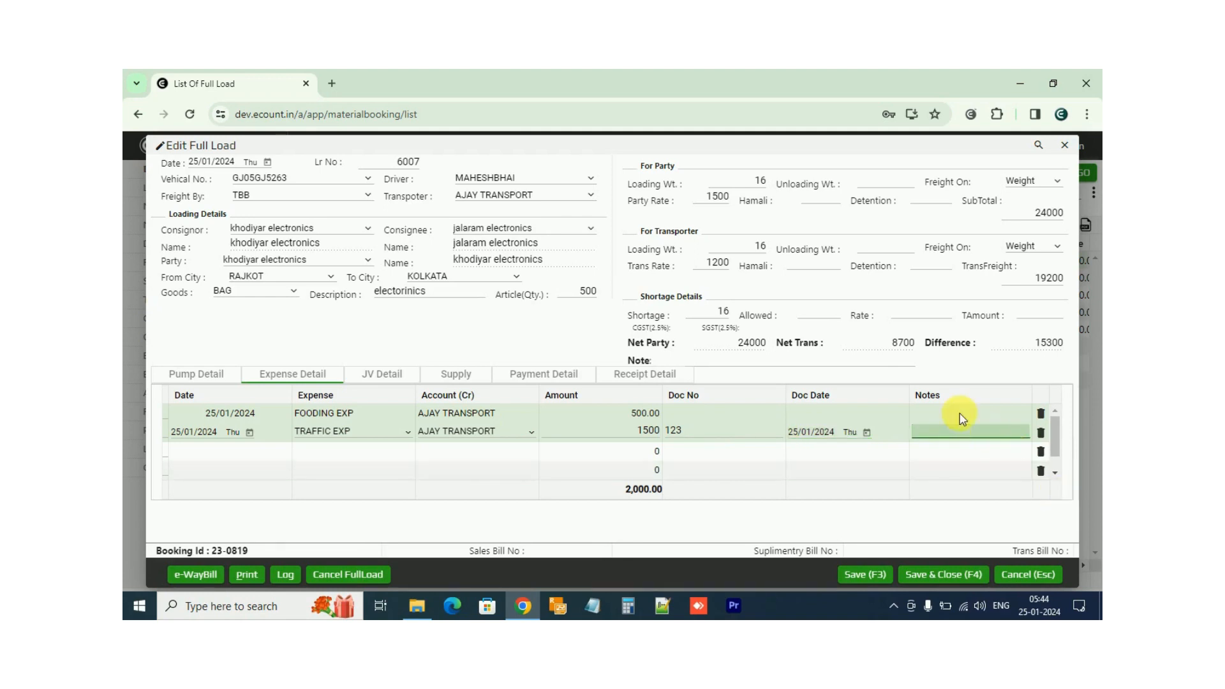
pyautogui.click(394, 383)
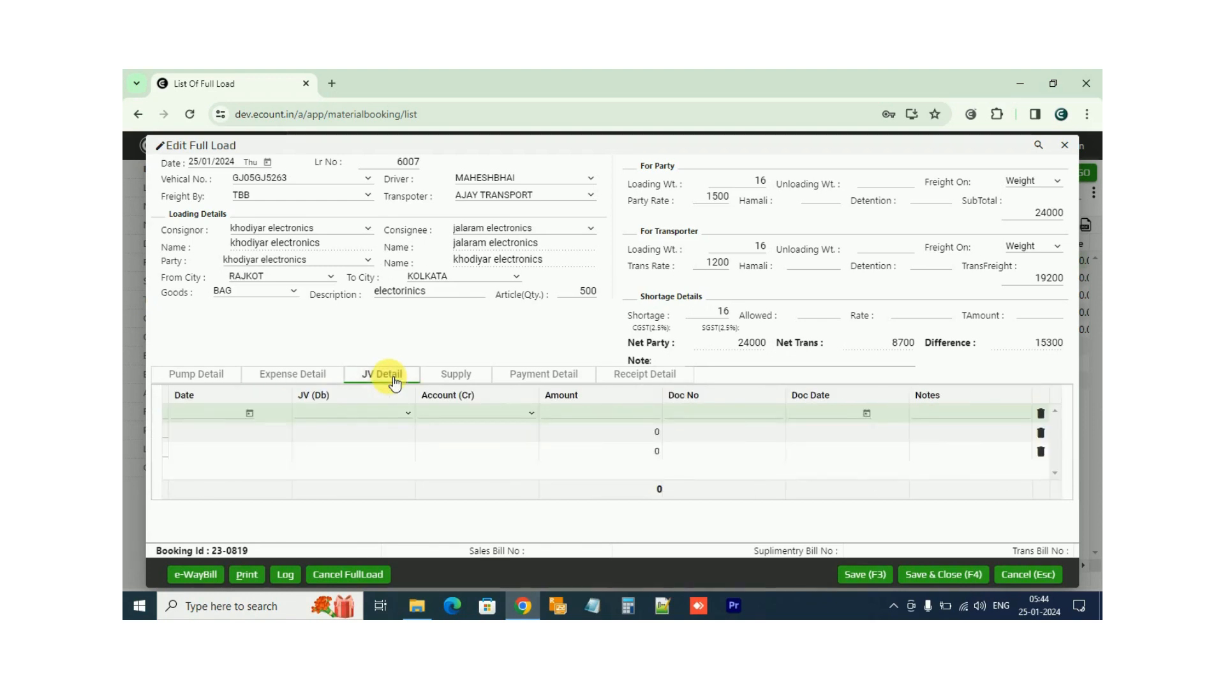
pyautogui.click(201, 414)
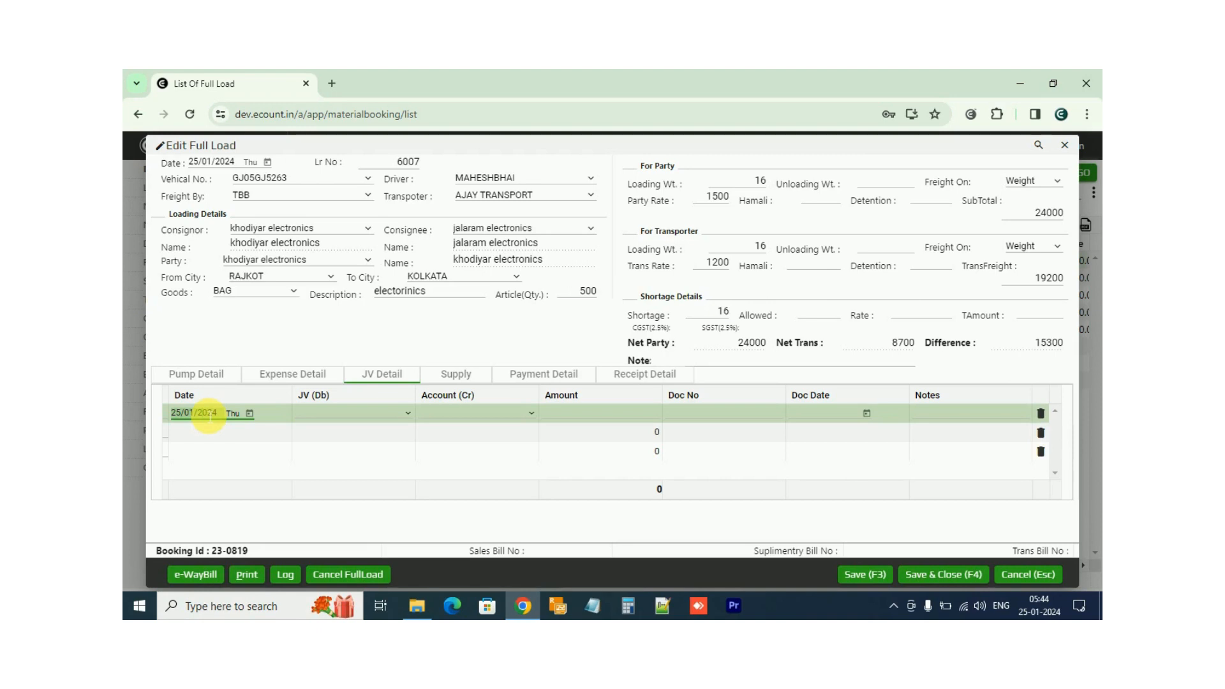
pyautogui.press('Tab')
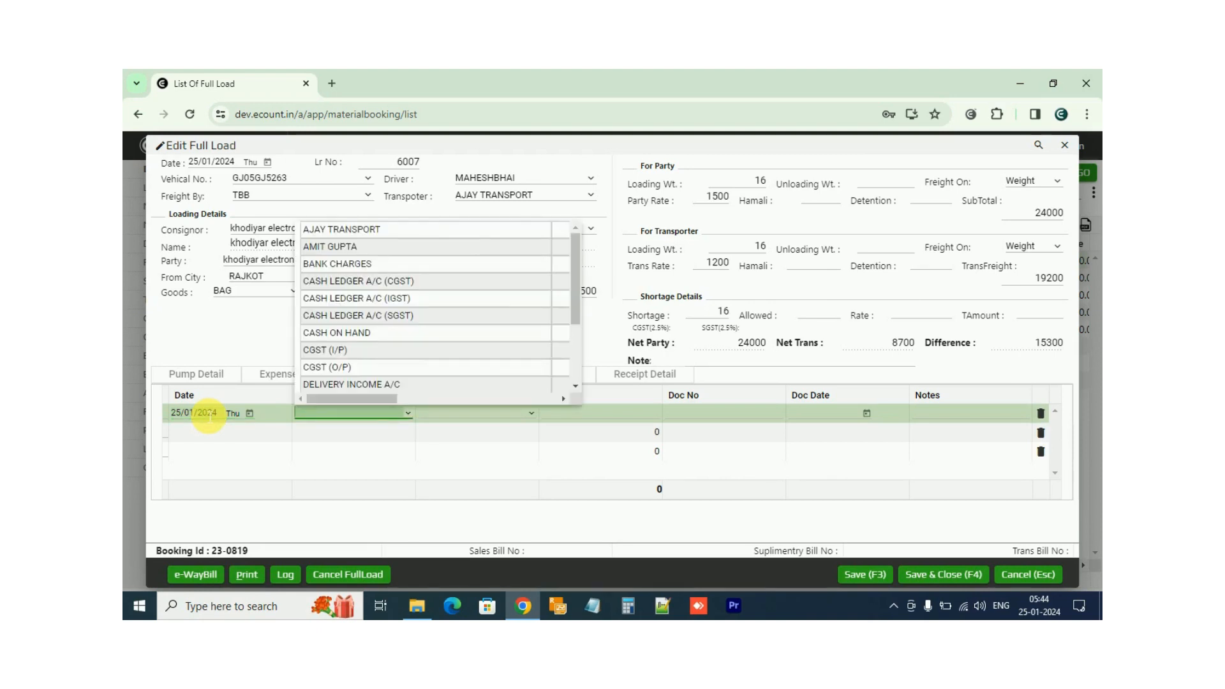
pyautogui.write('ajay')
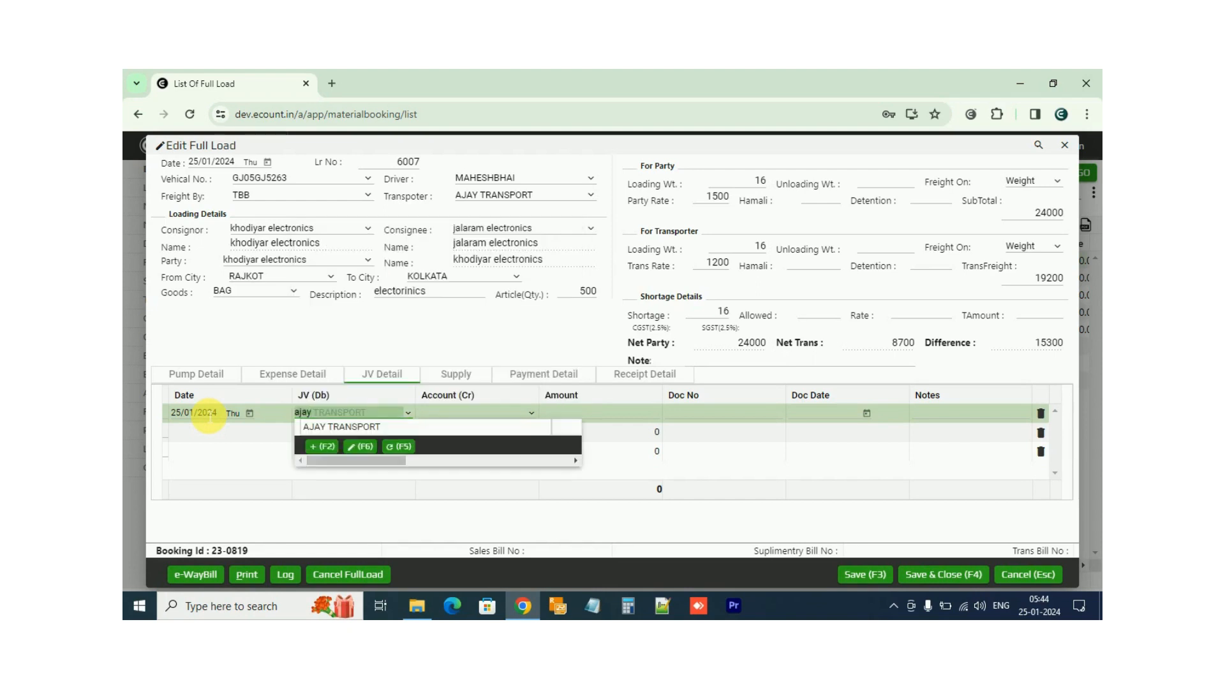
pyautogui.press('Down')
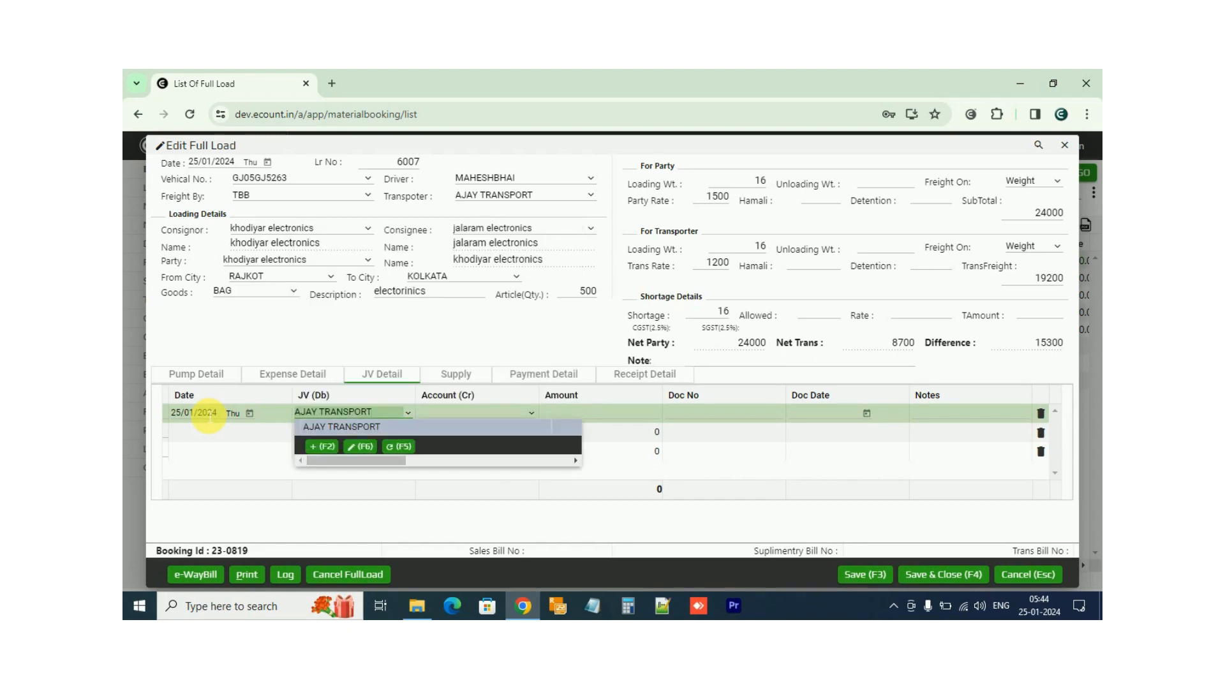
pyautogui.press('Tab')
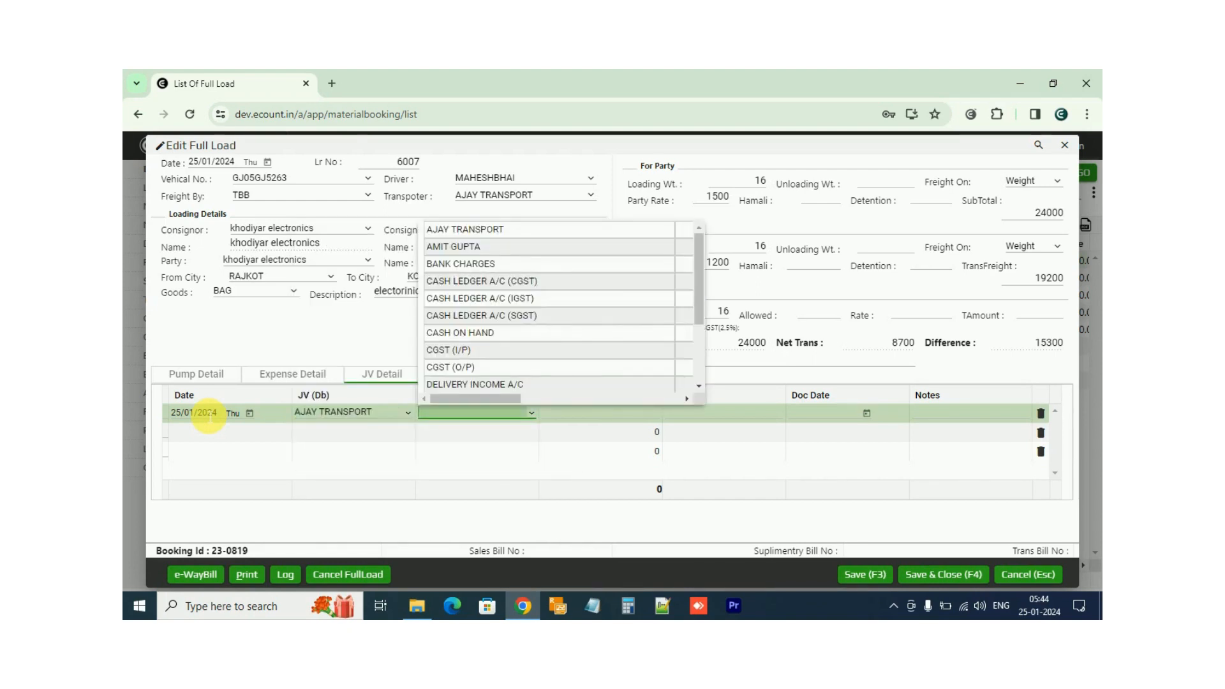
# - Credit the JV entry to Khodiyar Electronics and set its amount to 5000
pyautogui.write('kh')
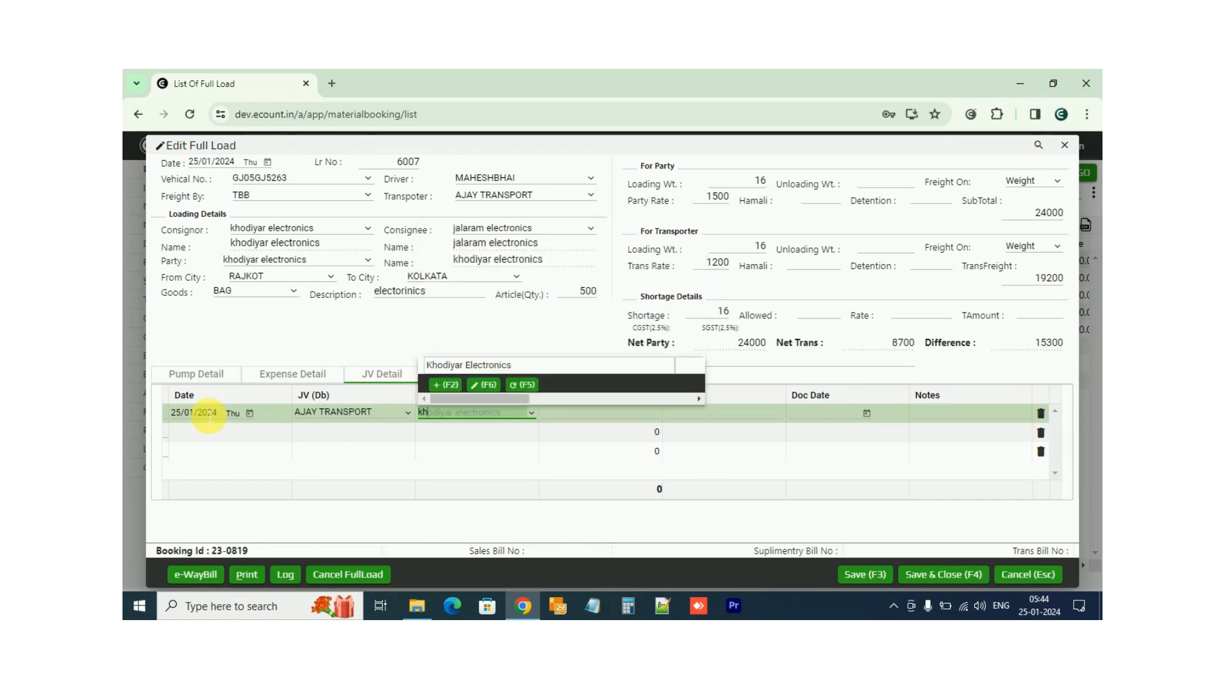
pyautogui.write('odi')
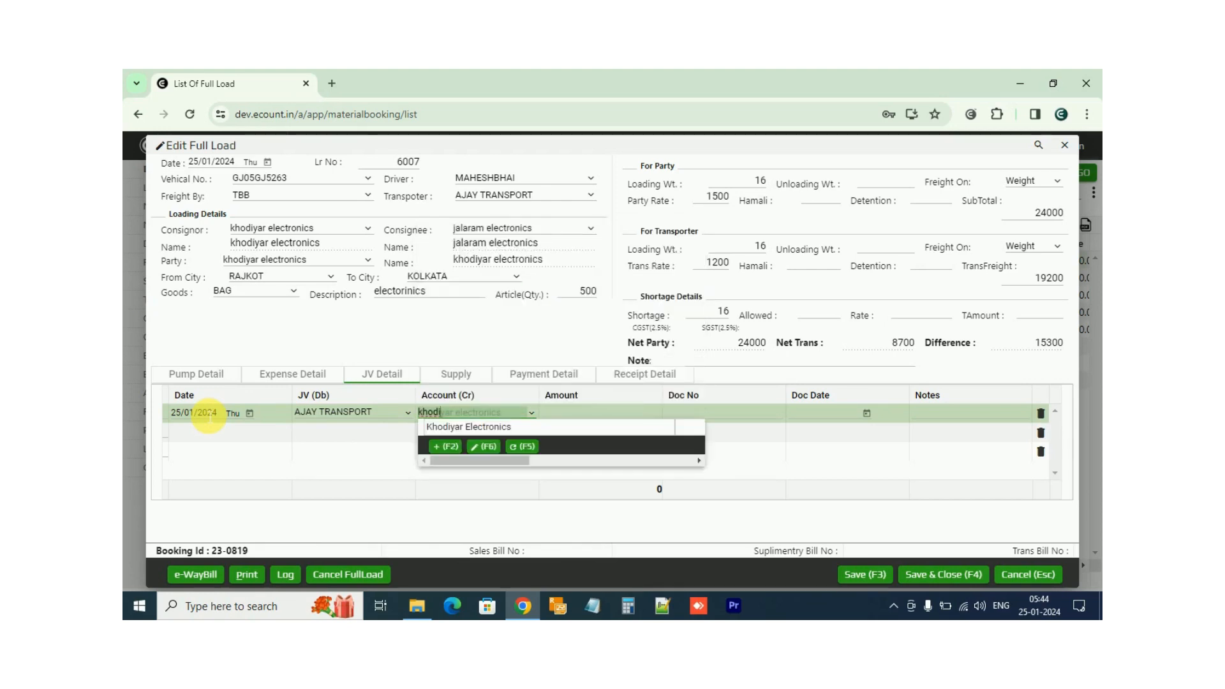
pyautogui.press('Down')
pyautogui.press('Return')
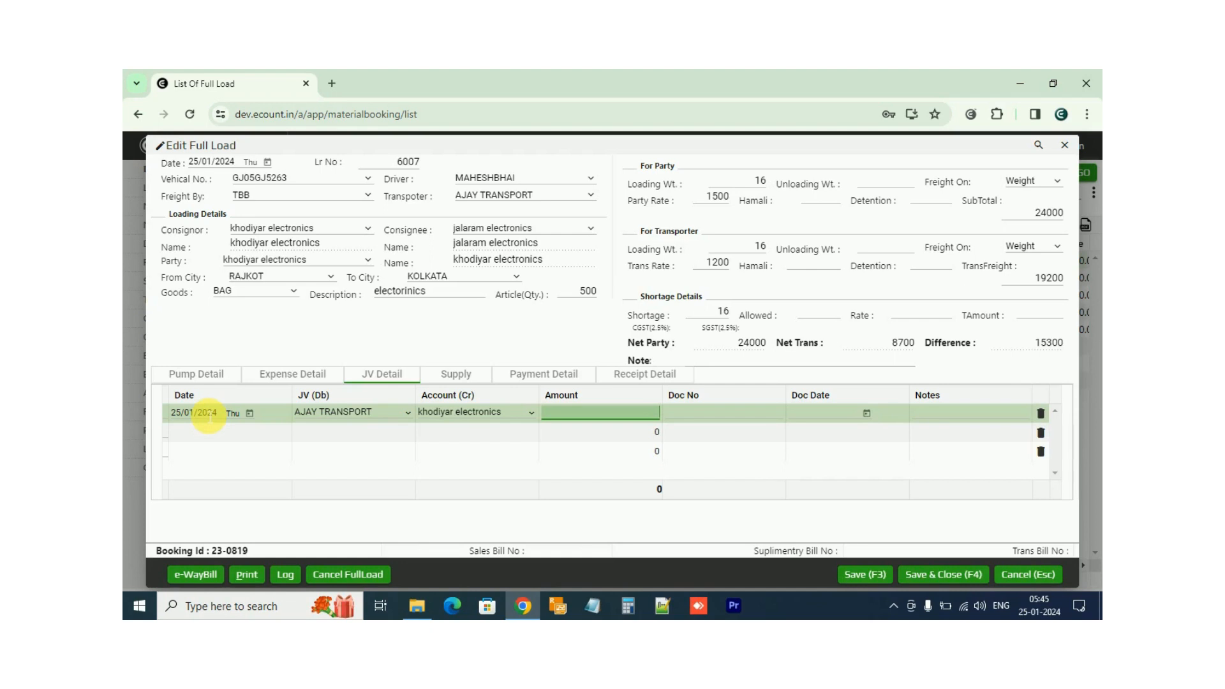
pyautogui.write('5000')
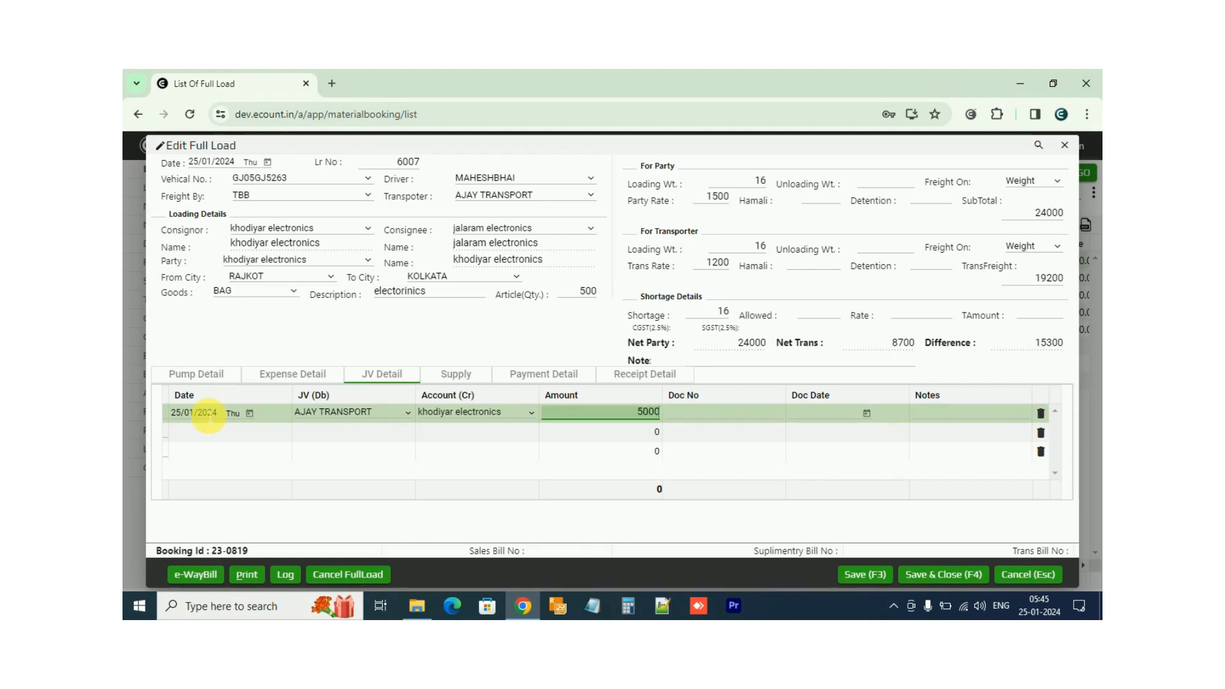
pyautogui.press('Tab')
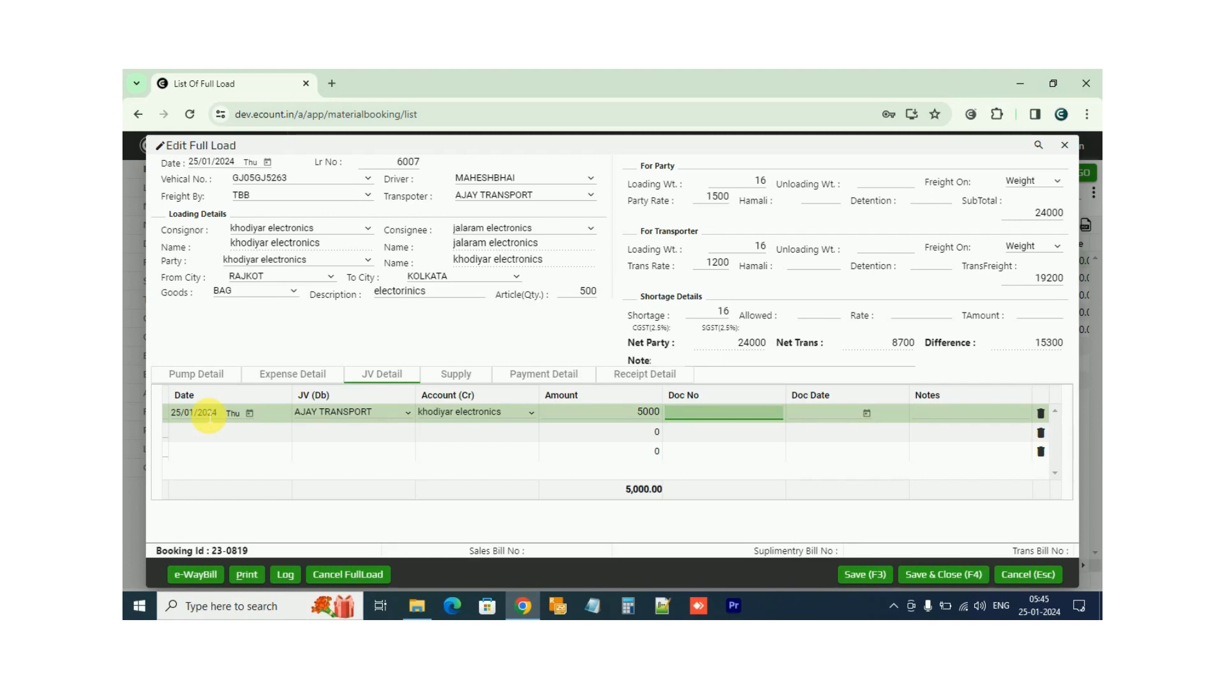
# - Give the JV entry document number 123456, document date 25/01/2024 and the note "Advance receive by driver"
pyautogui.write('123456')
pyautogui.press('Tab')
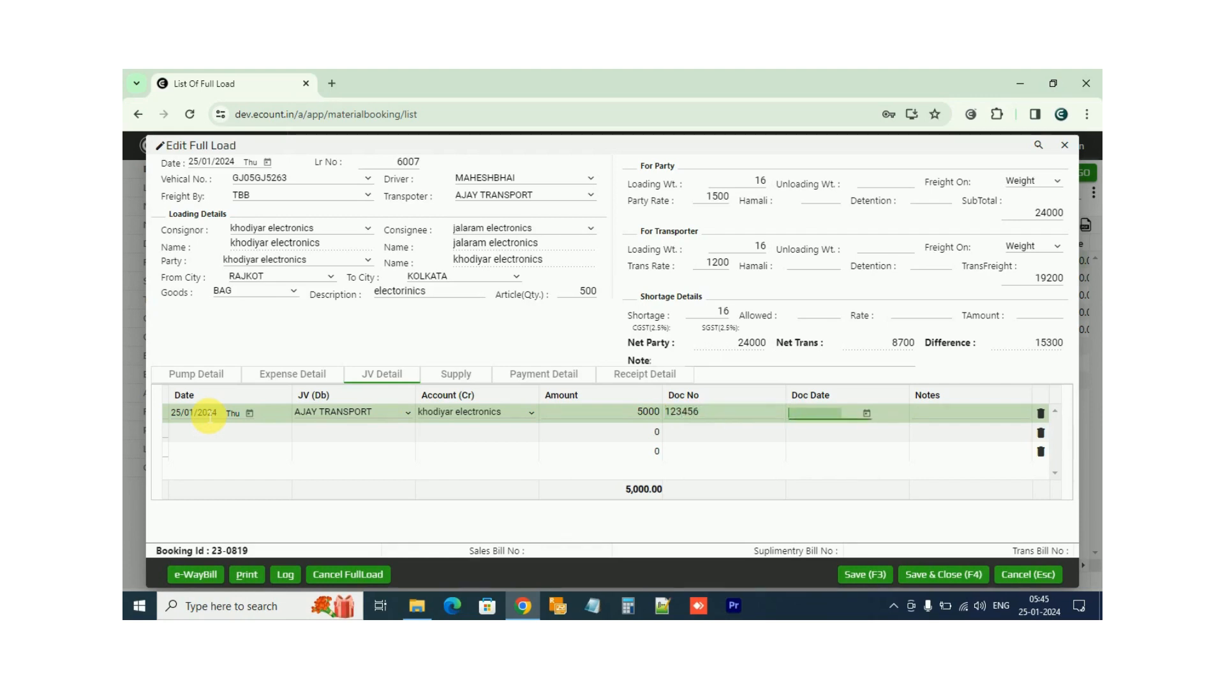
pyautogui.write('25/01/2024')
pyautogui.press('Tab')
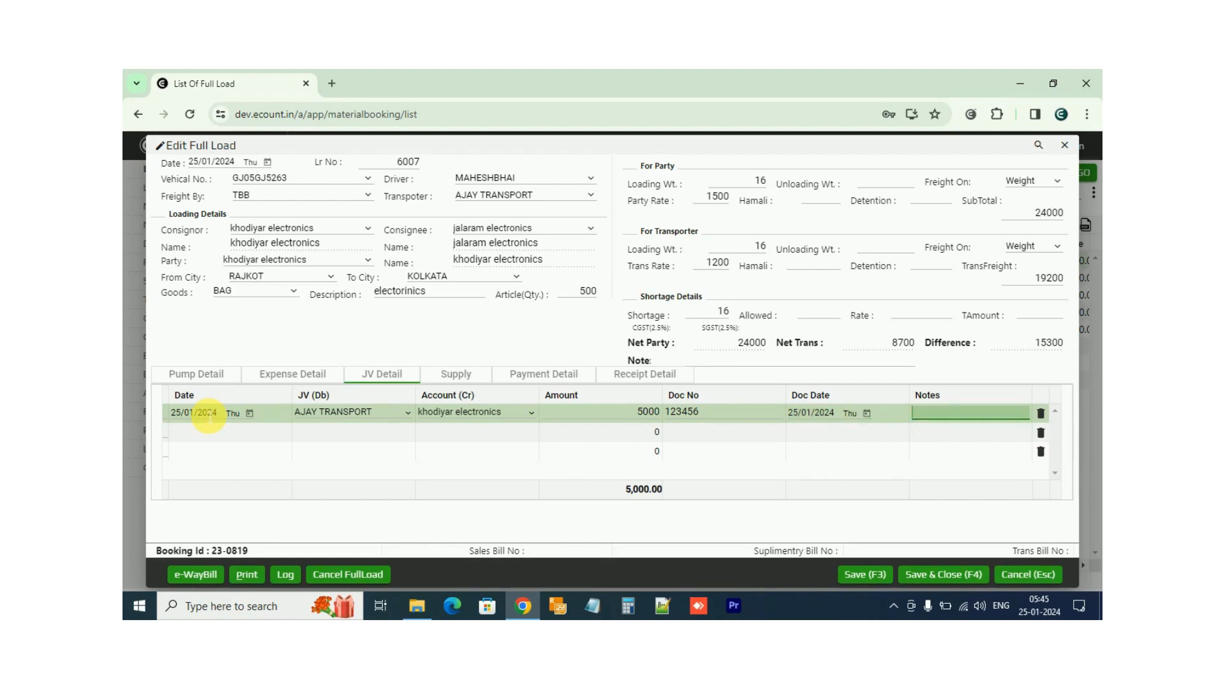
pyautogui.write('Advance re')
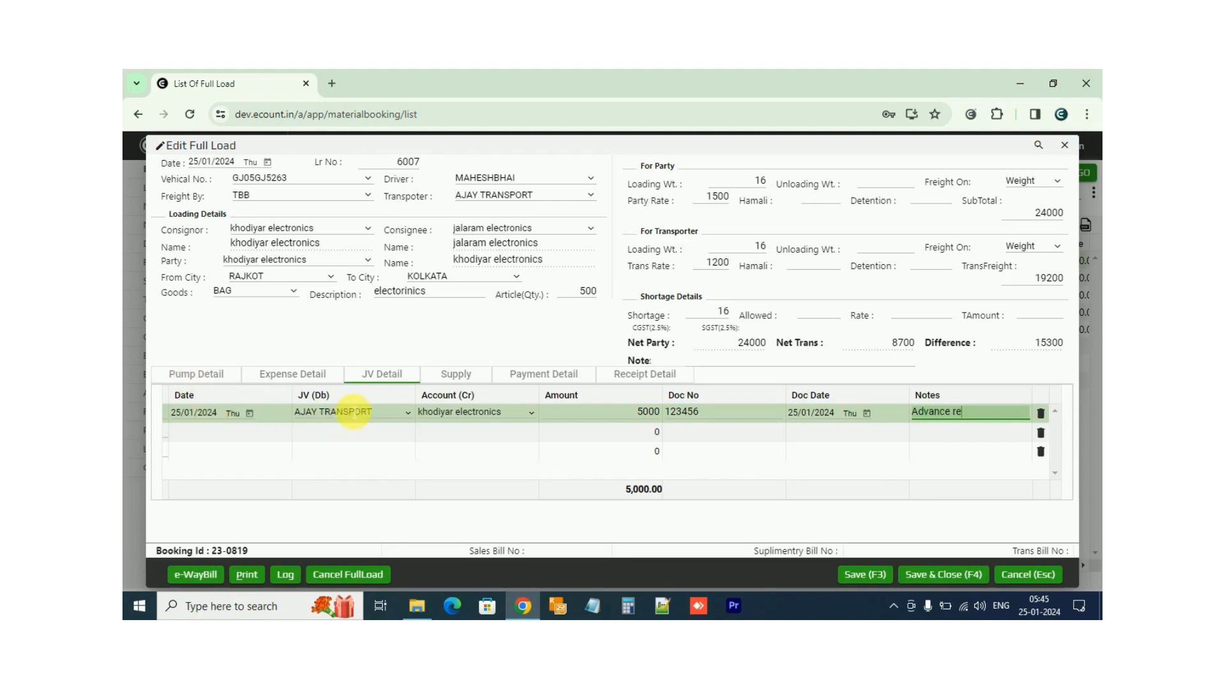
pyautogui.write('ceive by driver')
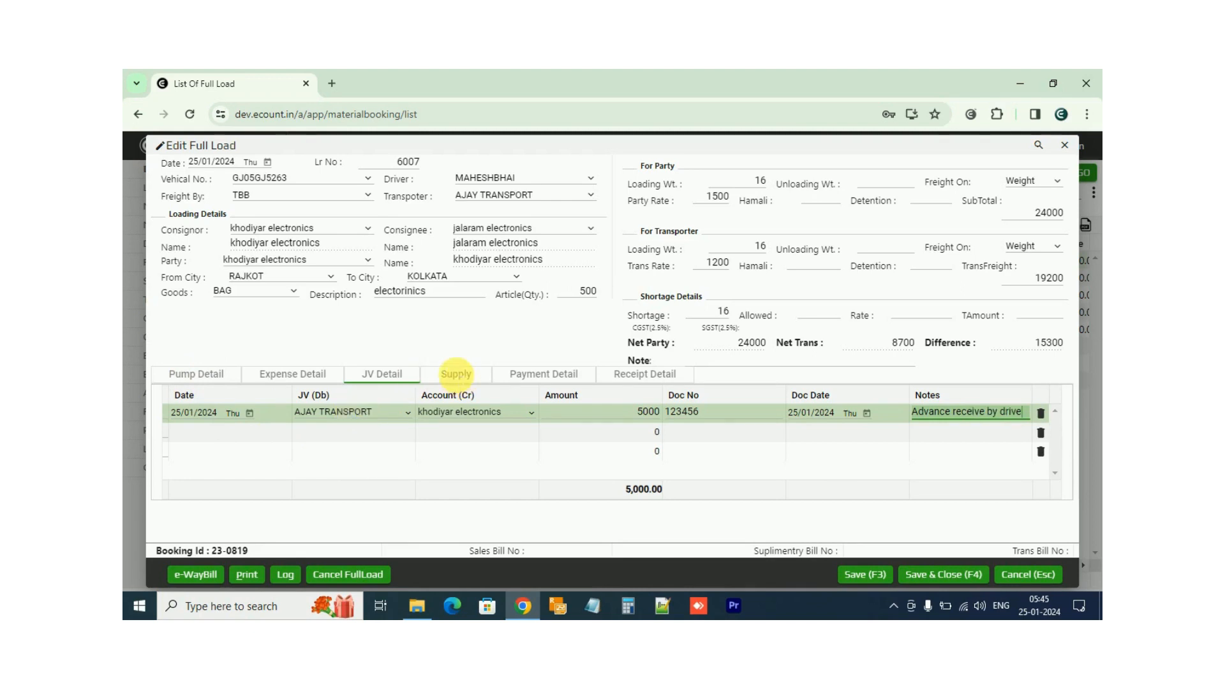
# - In the payment details, start a row dated 25/01/2024 with AJAY TRANSPORT as the debited party
pyautogui.click(458, 376)
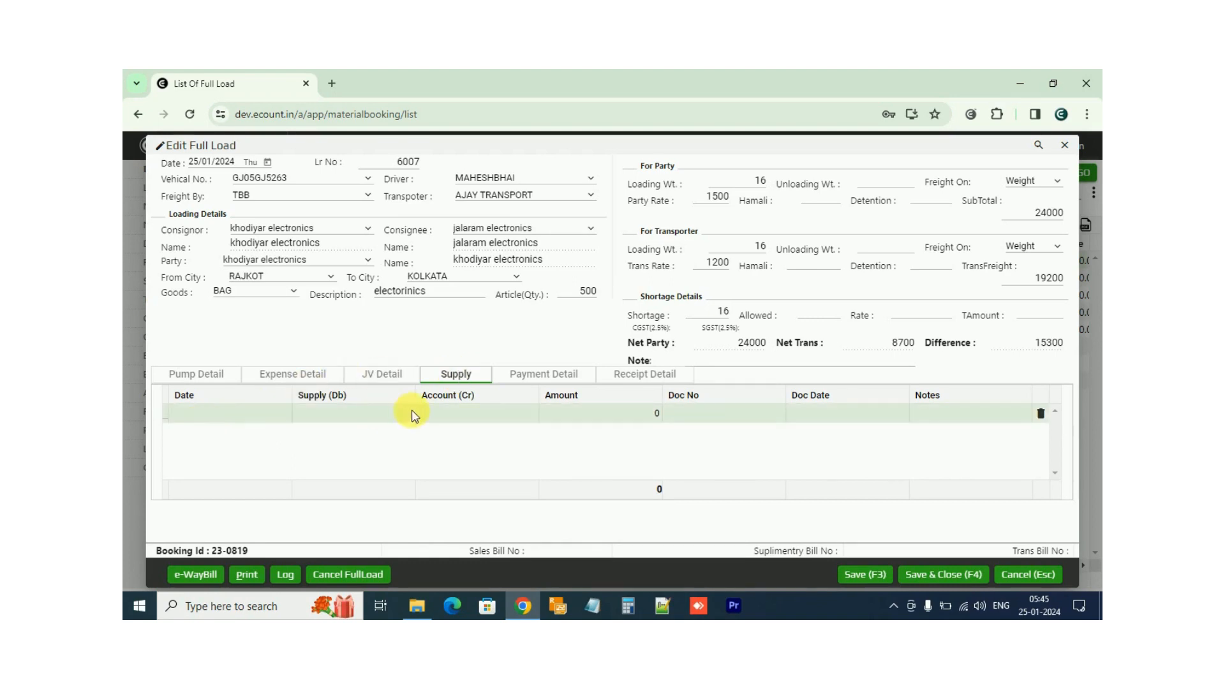
pyautogui.click(557, 379)
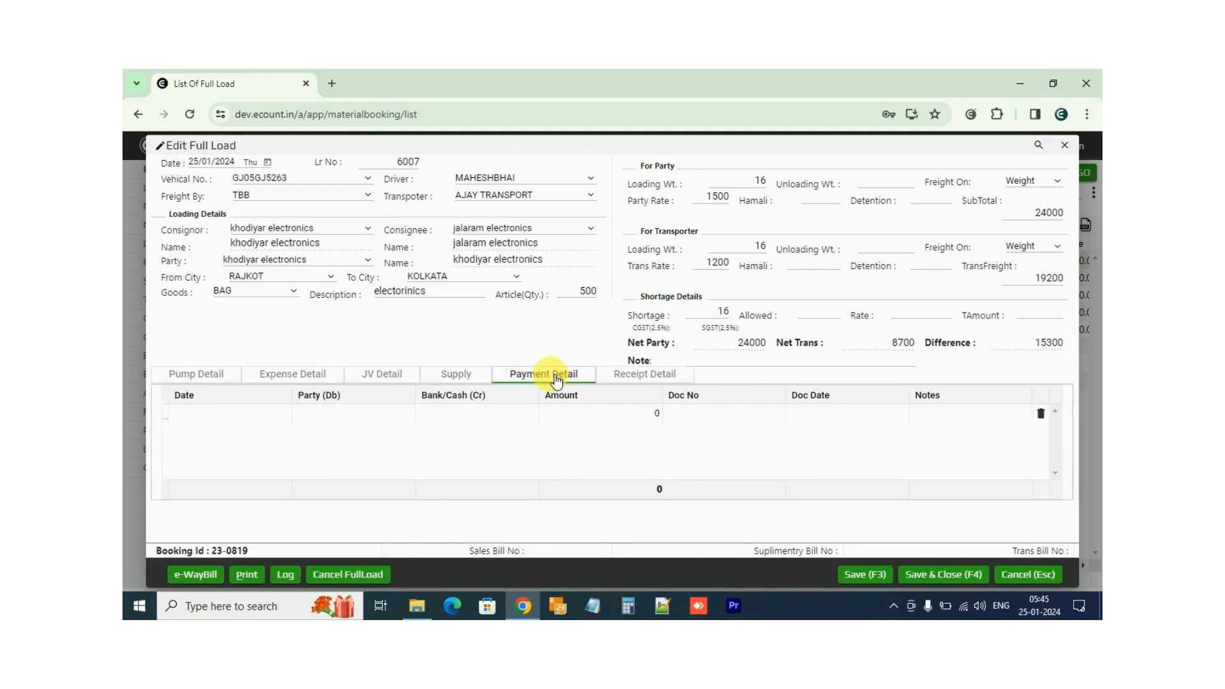
pyautogui.click(210, 414)
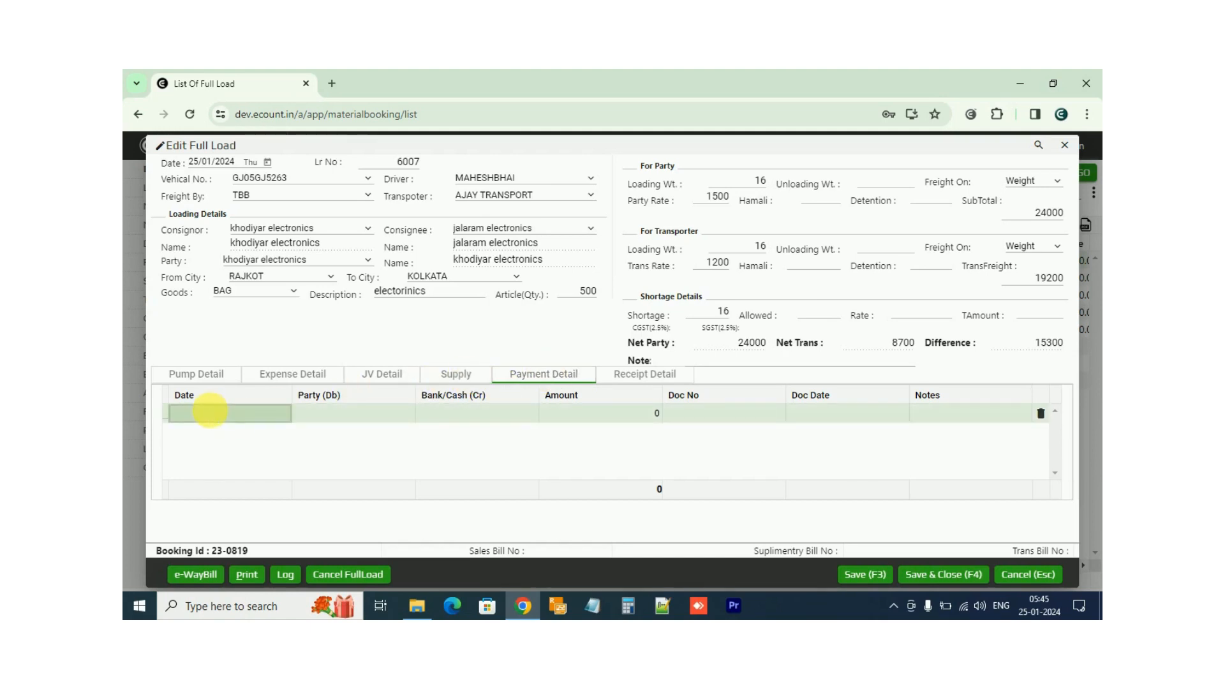
pyautogui.doubleClick(211, 413)
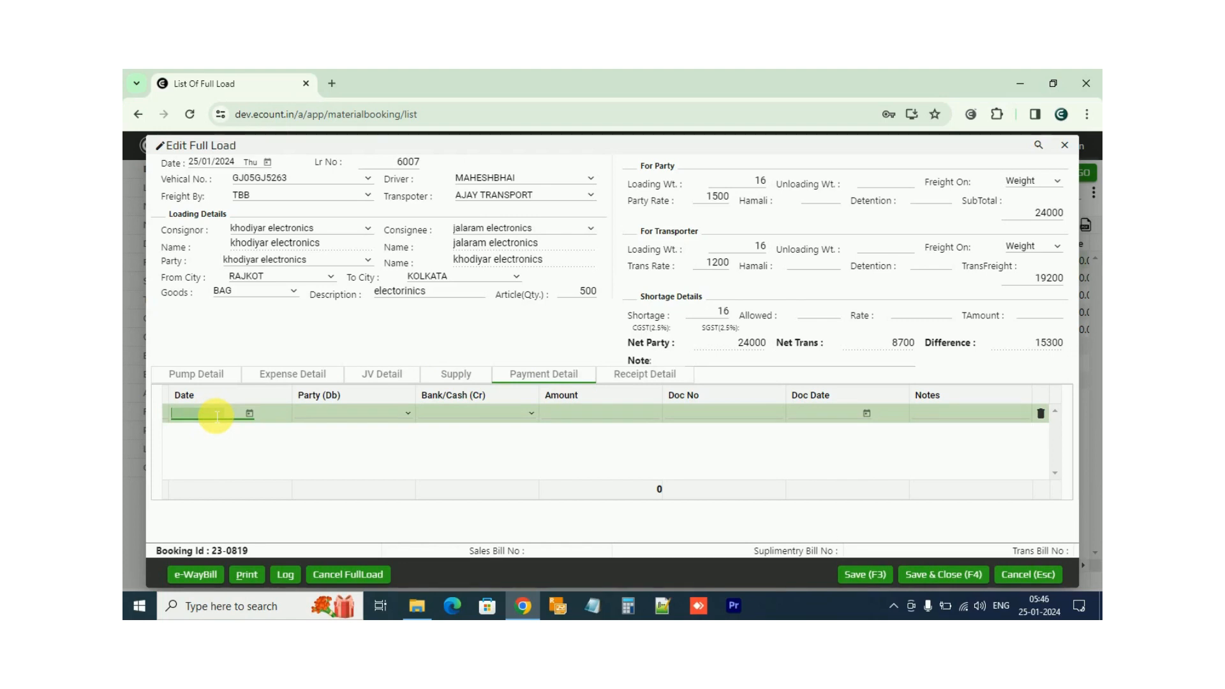
pyautogui.write('25/01/2024')
pyautogui.press('Tab')
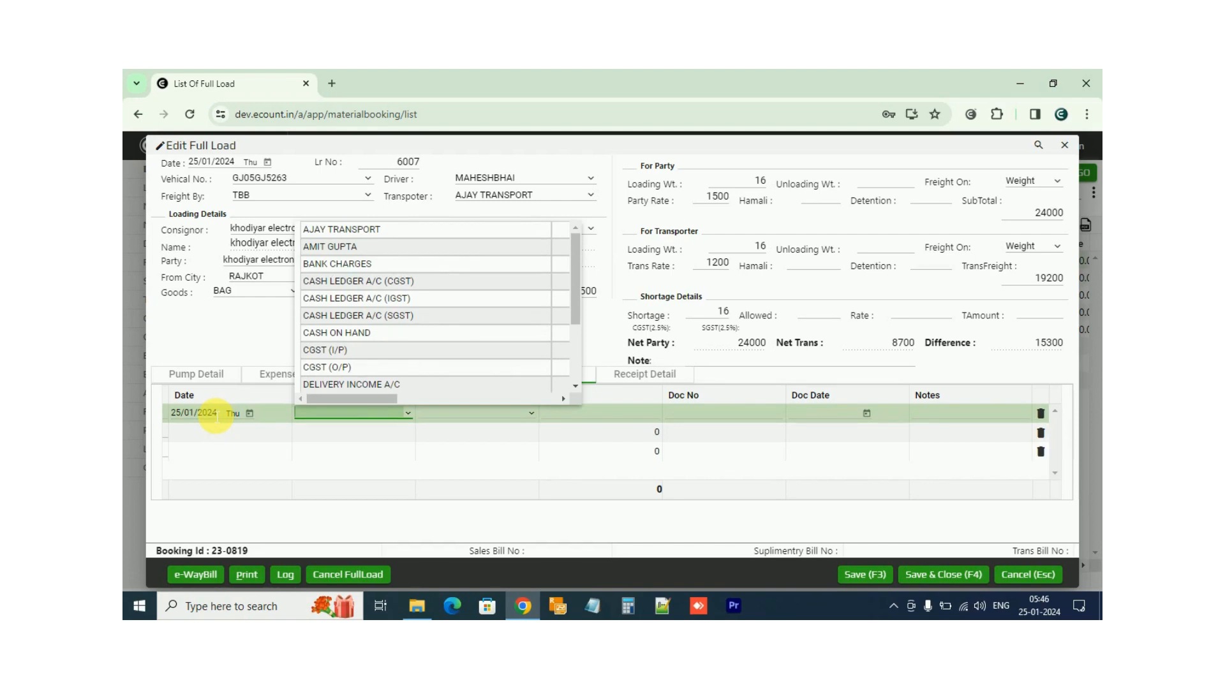
pyautogui.write('ajay')
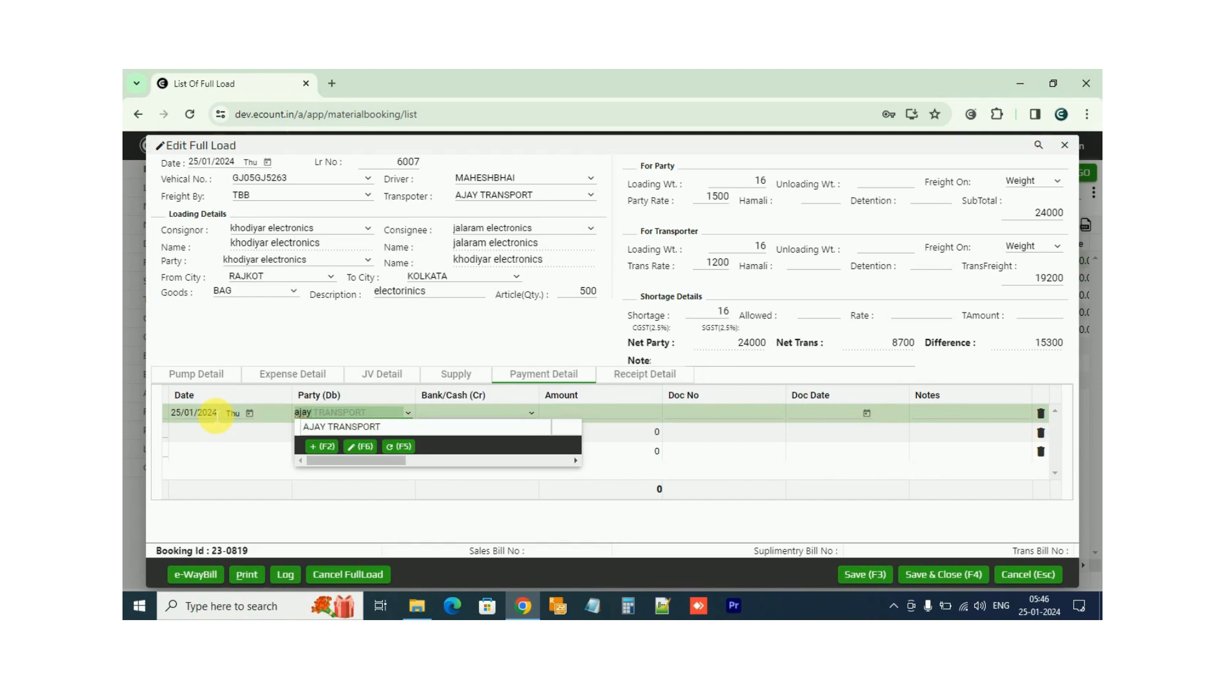
pyautogui.press('Down')
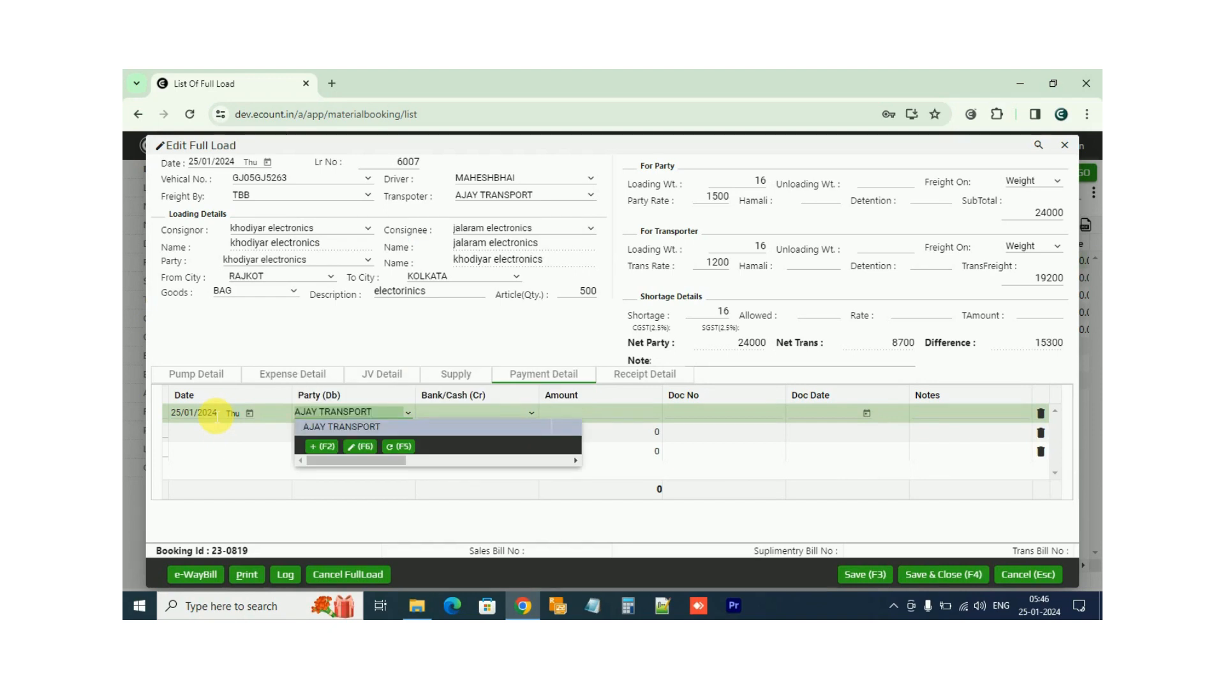
pyautogui.press('Return')
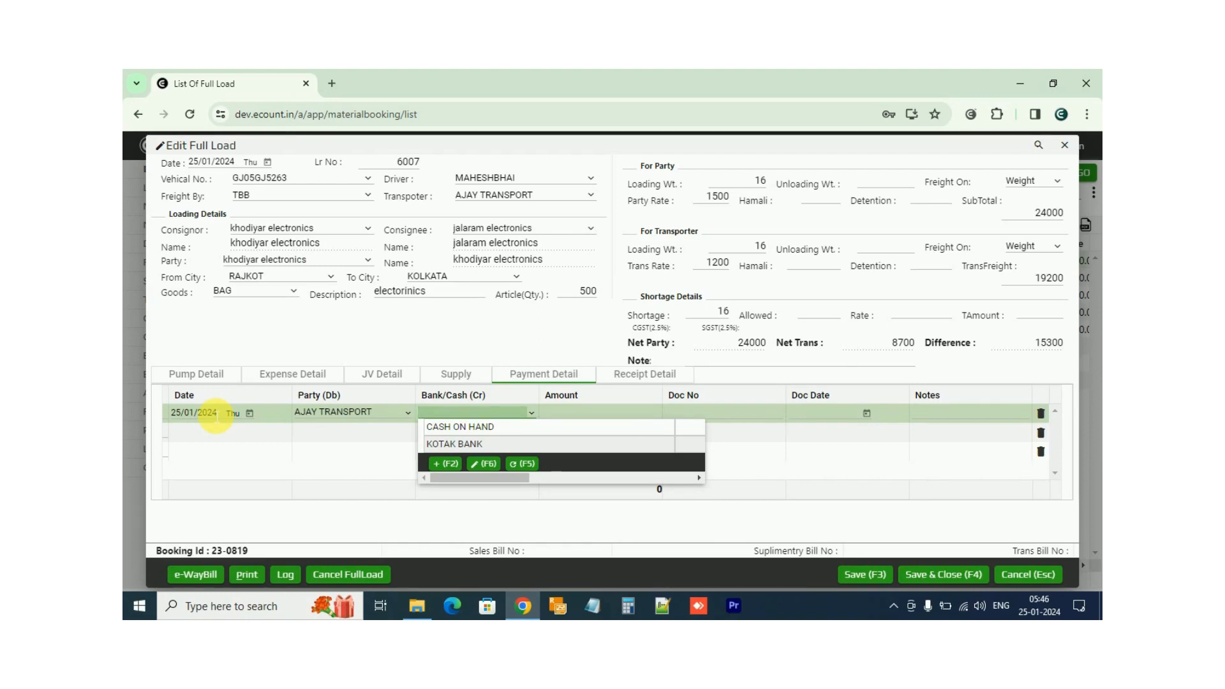
# - Credit the payment to KOTAK BANK and set its amount to 5000
pyautogui.press('Down')
pyautogui.press('Down')
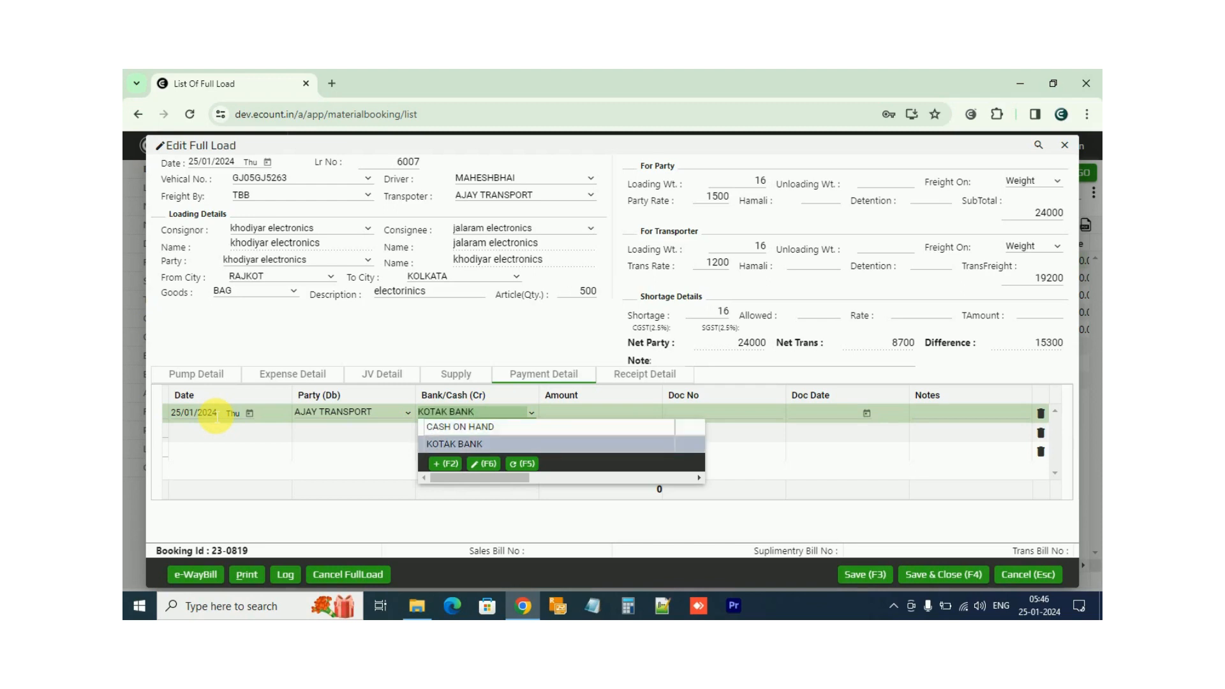
pyautogui.press('Return')
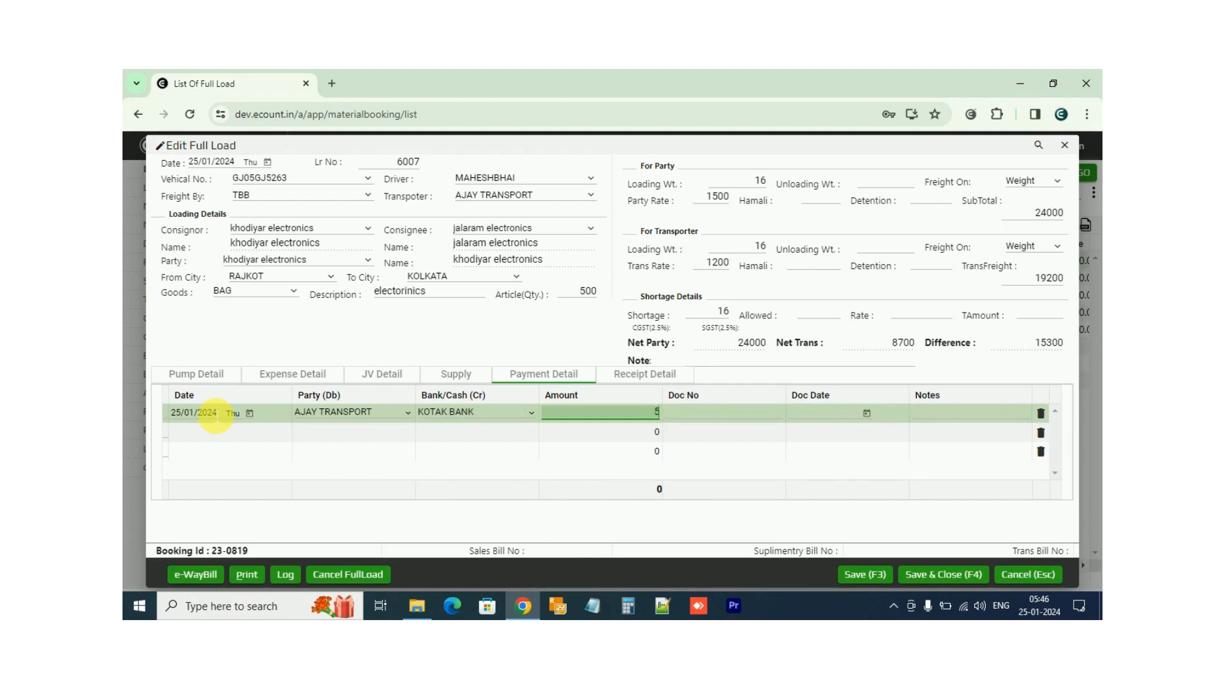
pyautogui.write('5000')
pyautogui.press('Tab')
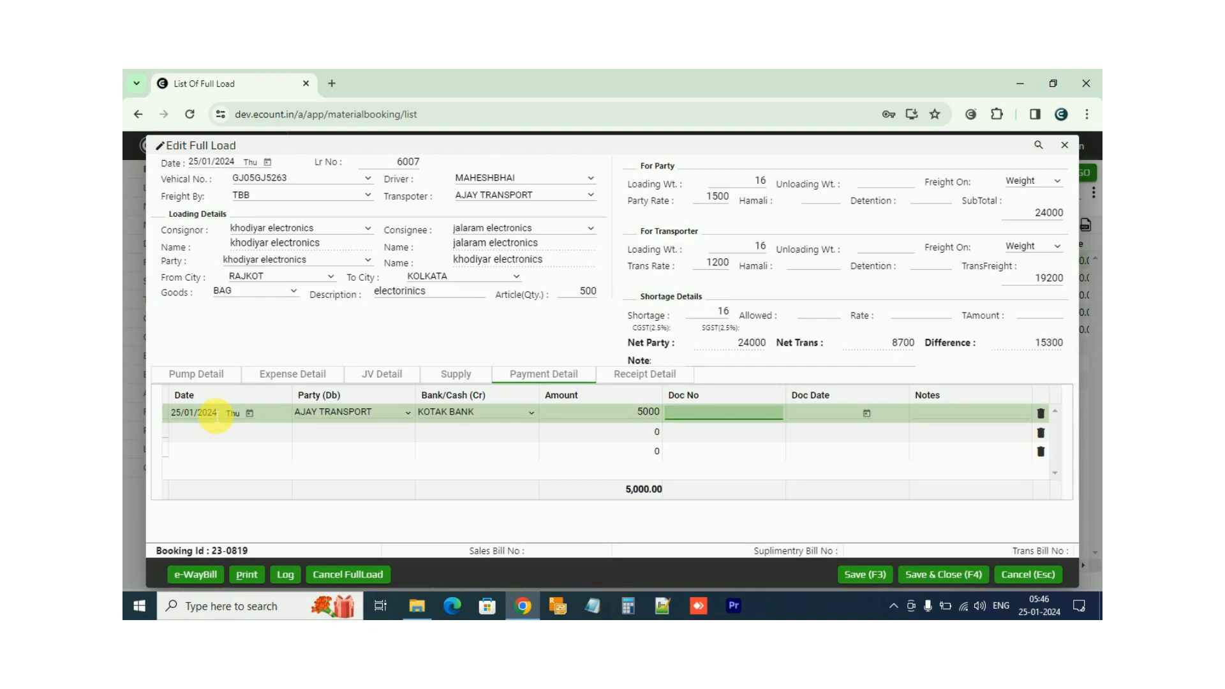
pyautogui.write('123456789123')
pyautogui.press('Tab')
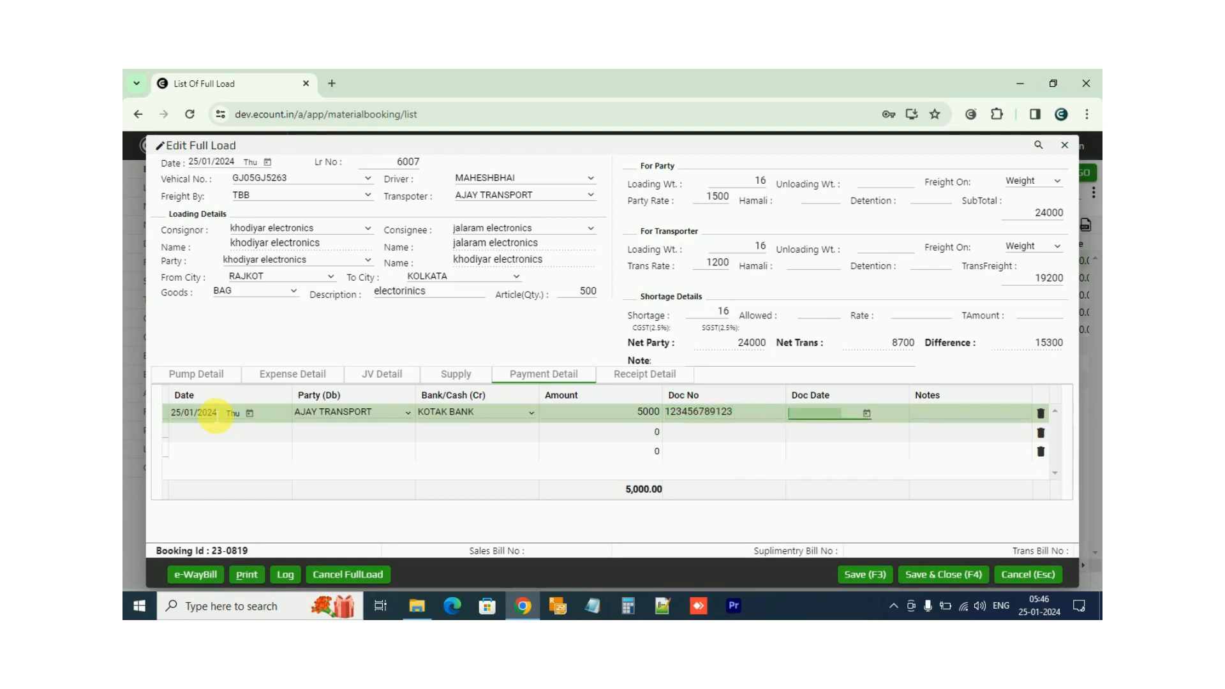
pyautogui.write('25/01/2024')
pyautogui.press('Tab')
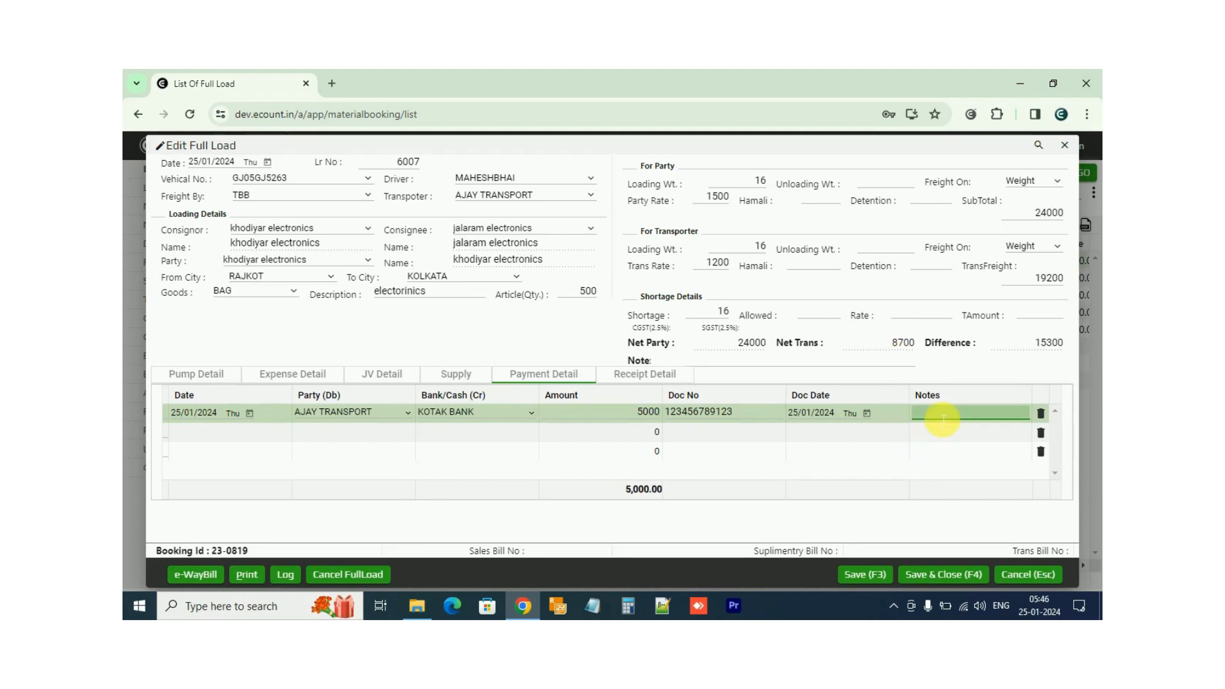
pyautogui.write('NEFT to transporter')
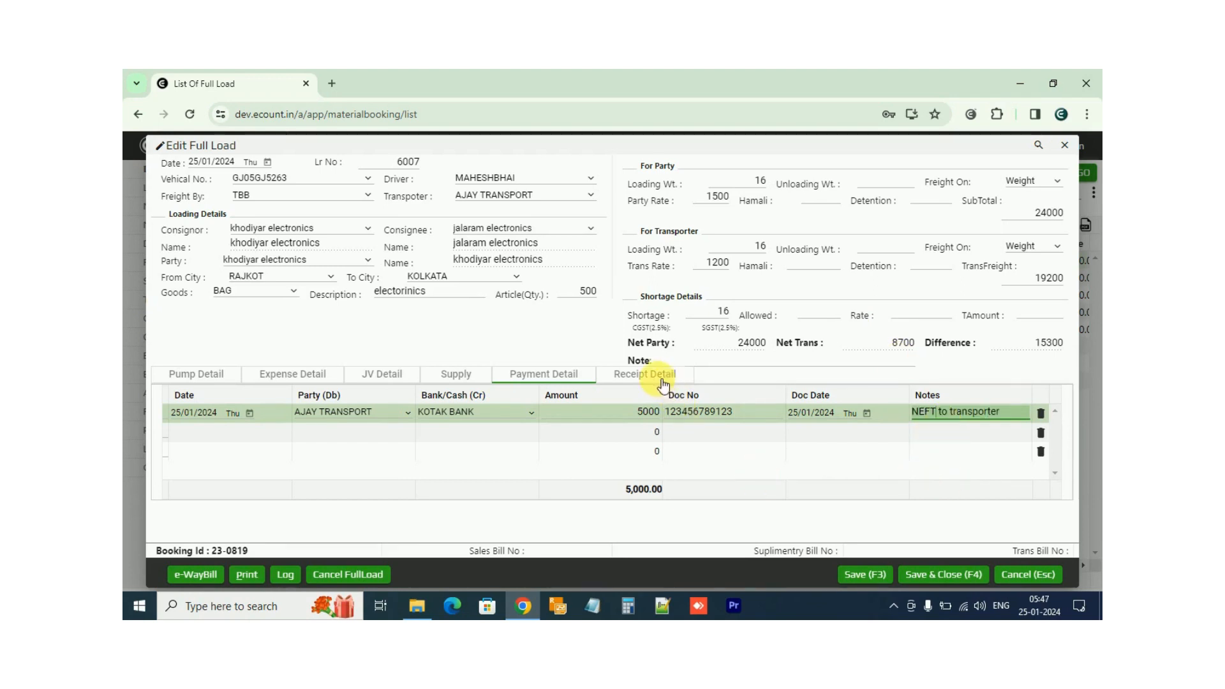
# - In the receipt details, start a row dated 25/01/2024 with khodiyar electronics as the credited party
pyautogui.click(661, 382)
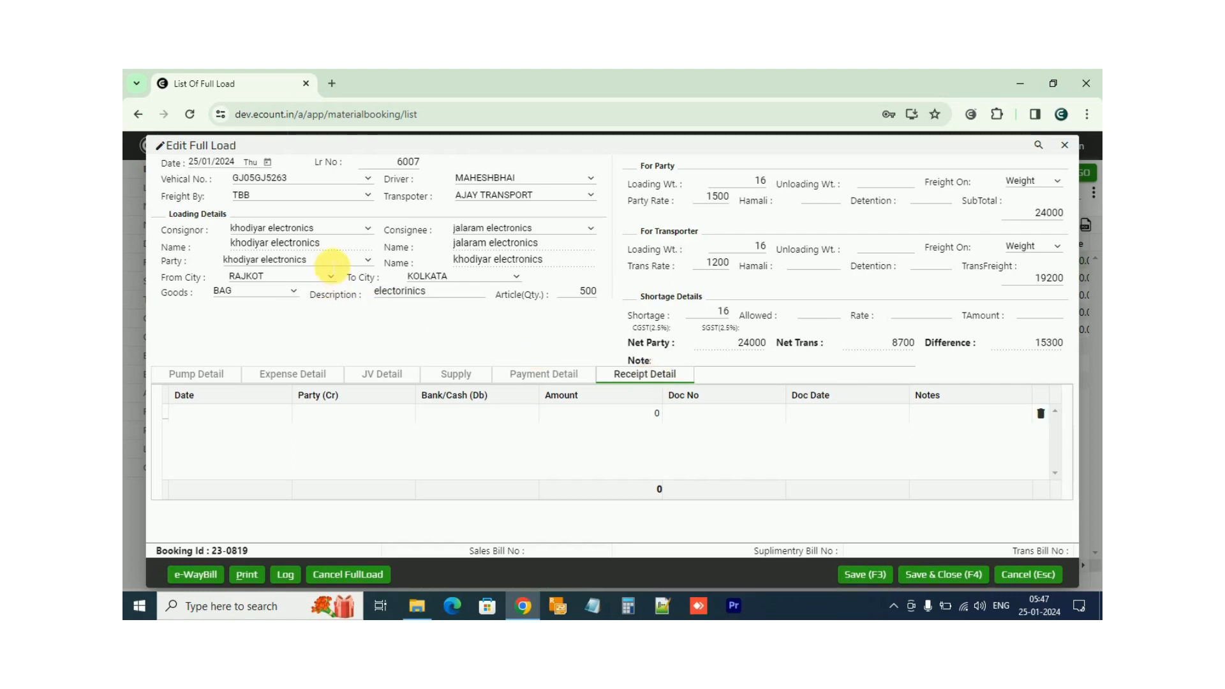
pyautogui.click(220, 415)
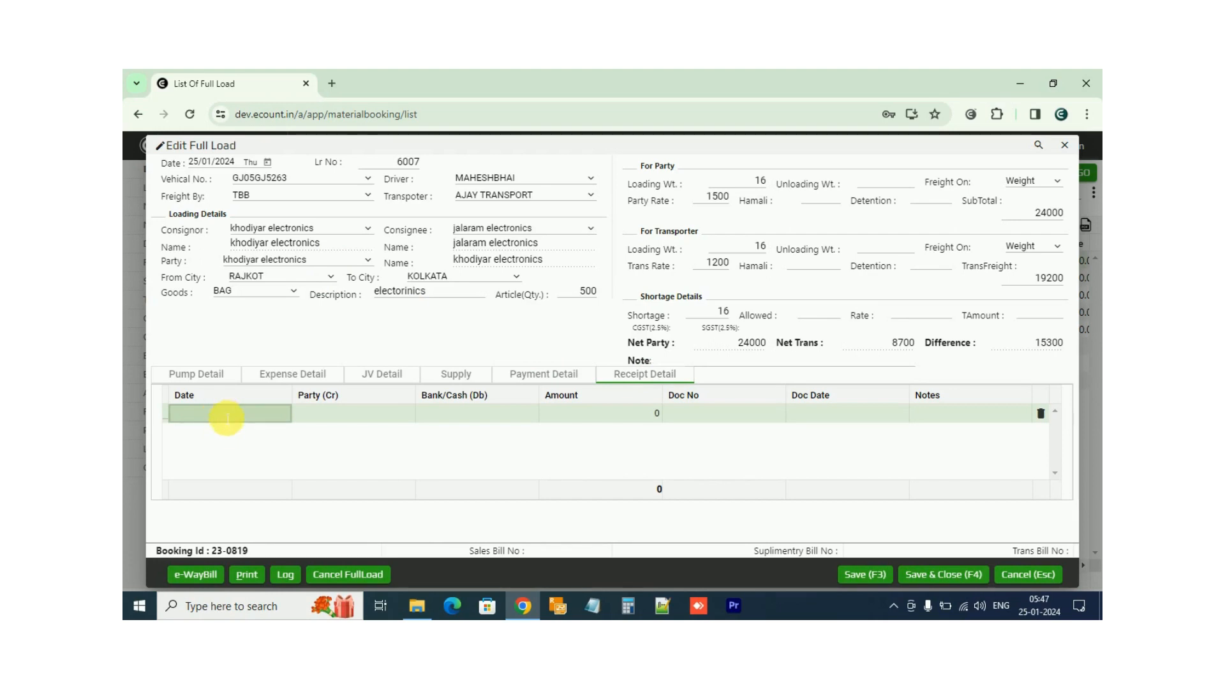
pyautogui.click(224, 416)
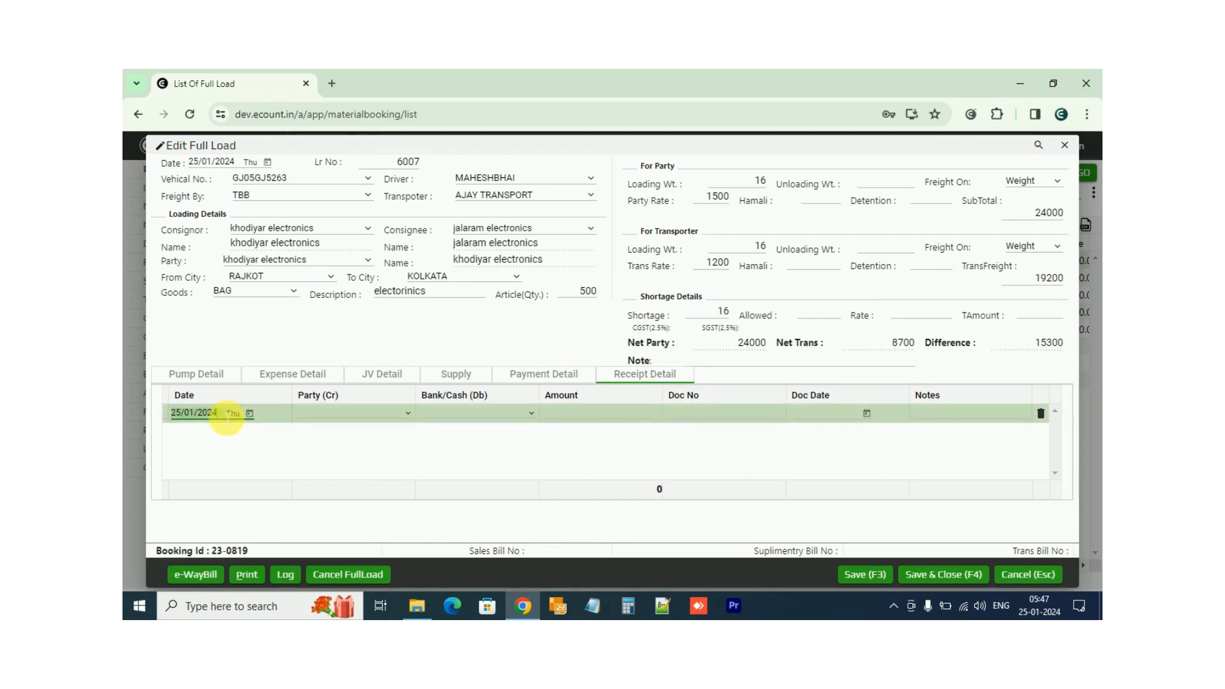
pyautogui.press('Tab')
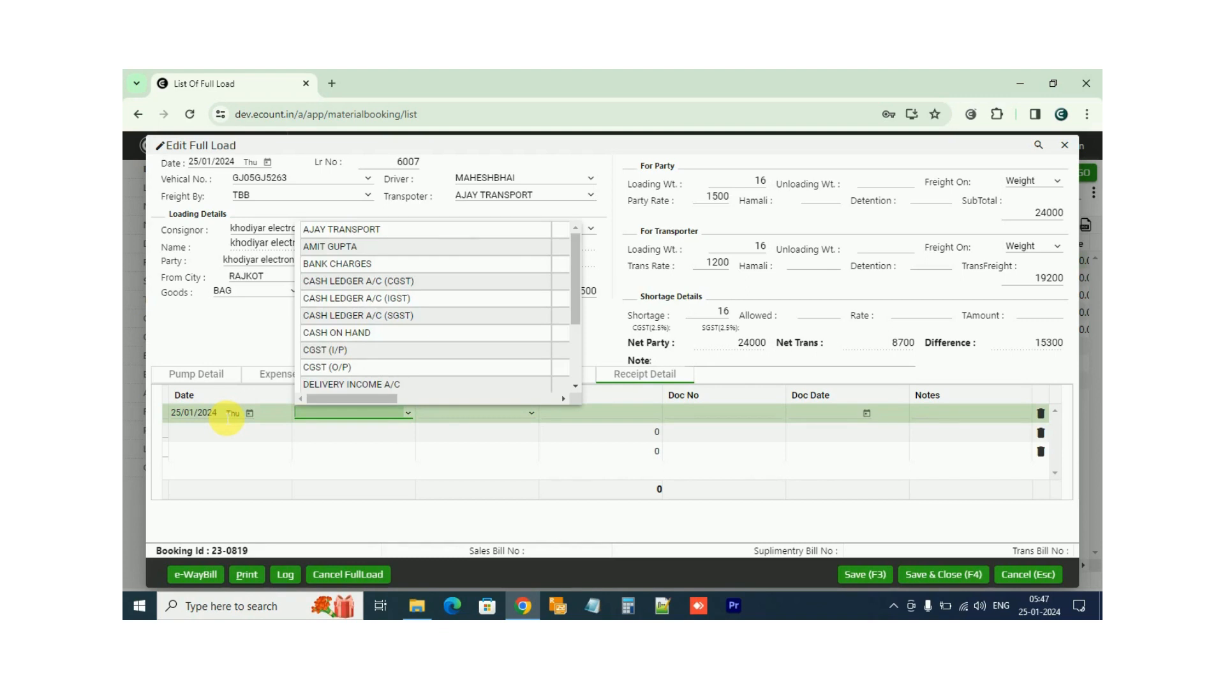
pyautogui.write('khodi')
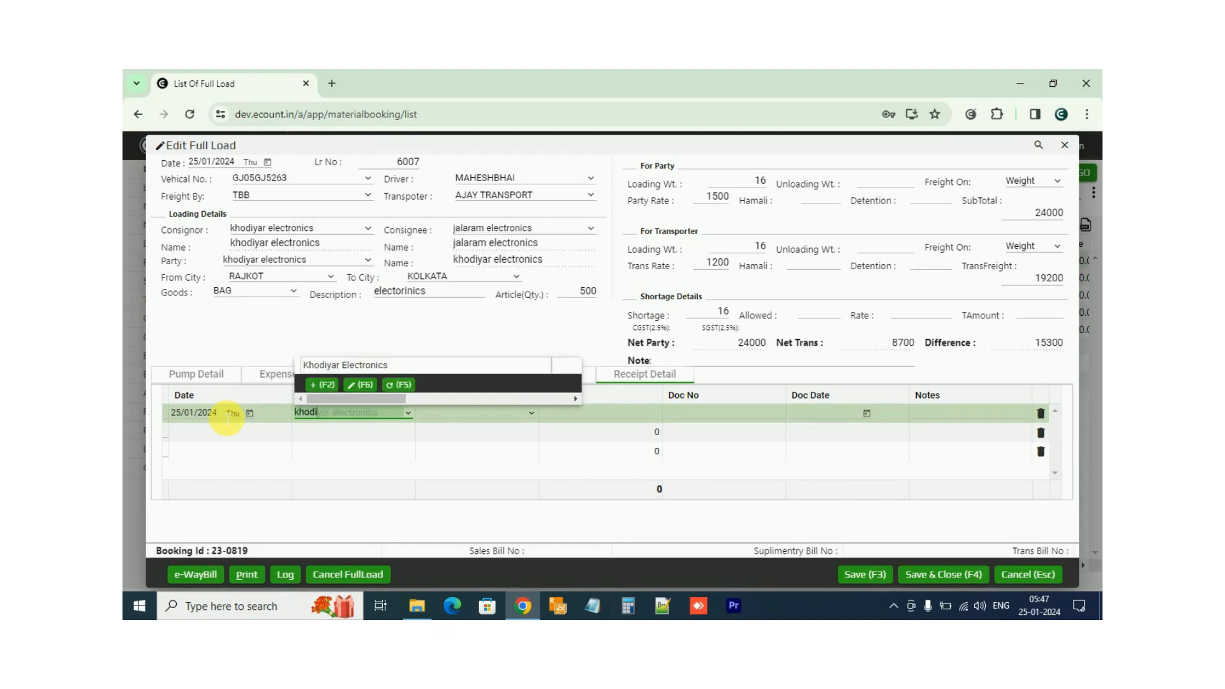
pyautogui.write('yar electronics')
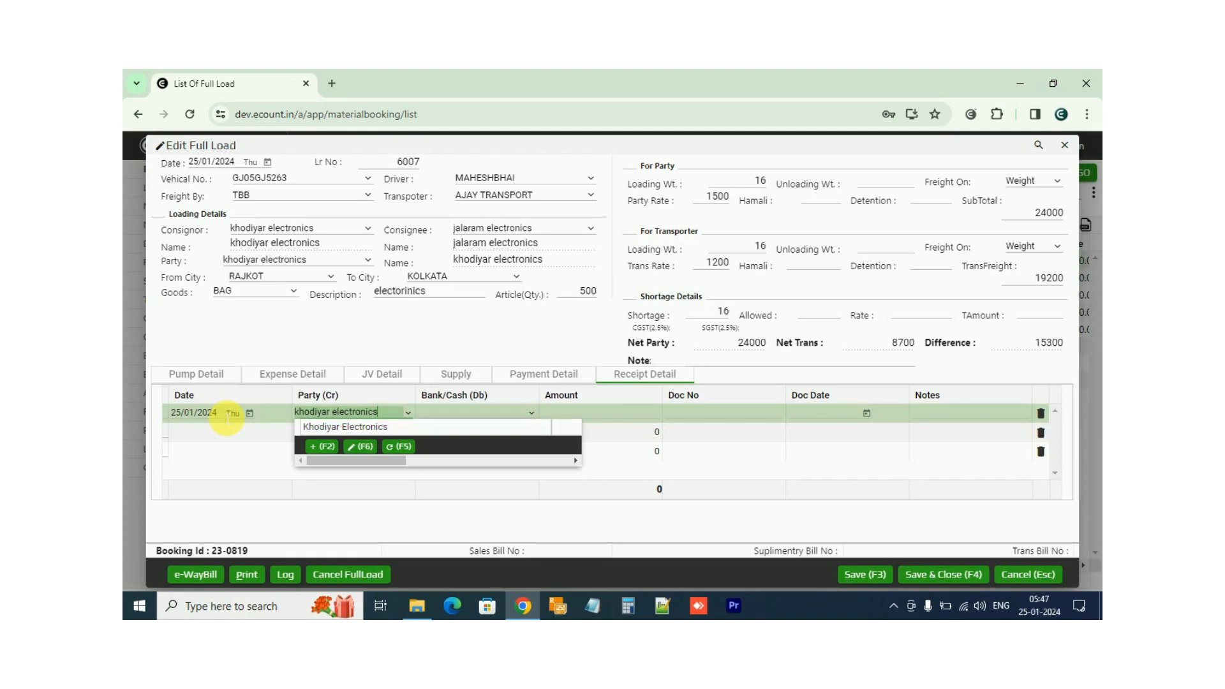
# - Debit the receipt to KOTAK BANK and set its amount to 15000
pyautogui.press('Tab')
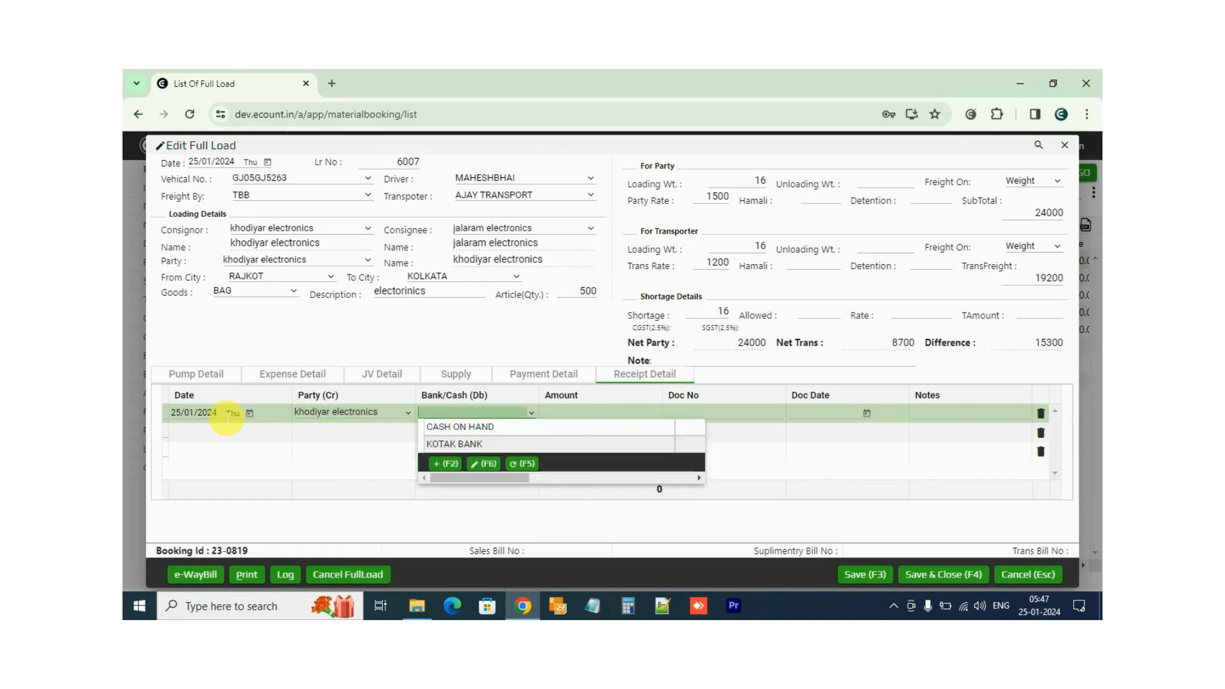
pyautogui.press('Down')
pyautogui.press('Down')
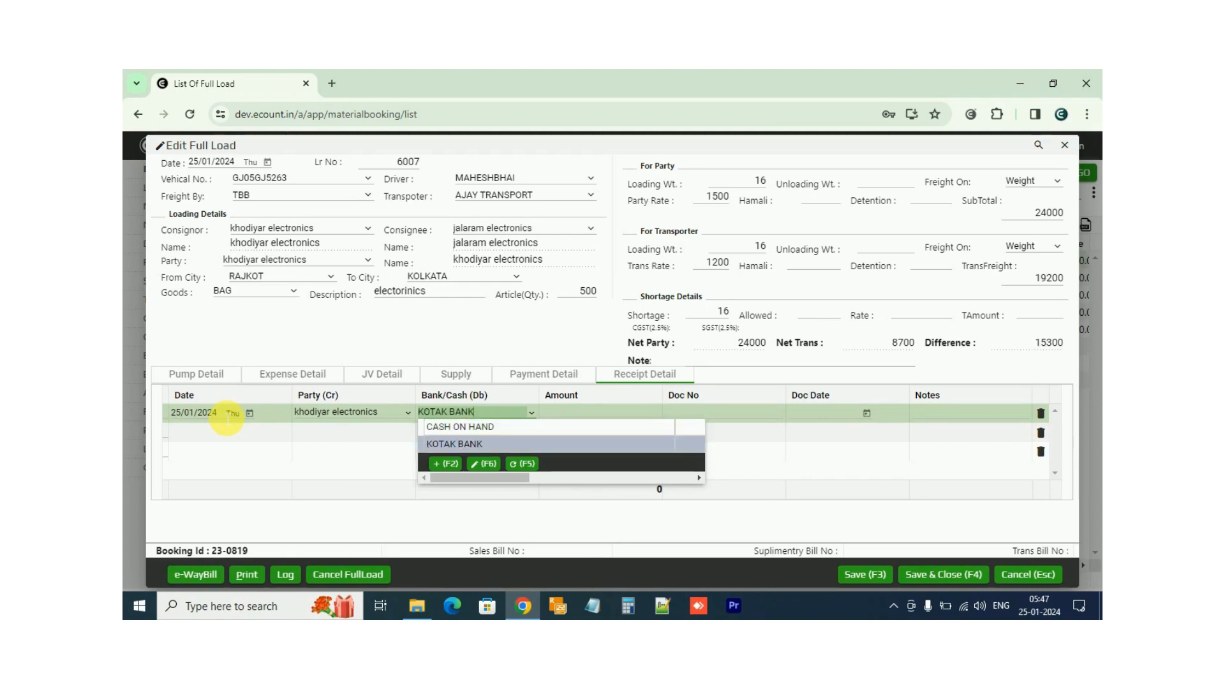
pyautogui.press('Tab')
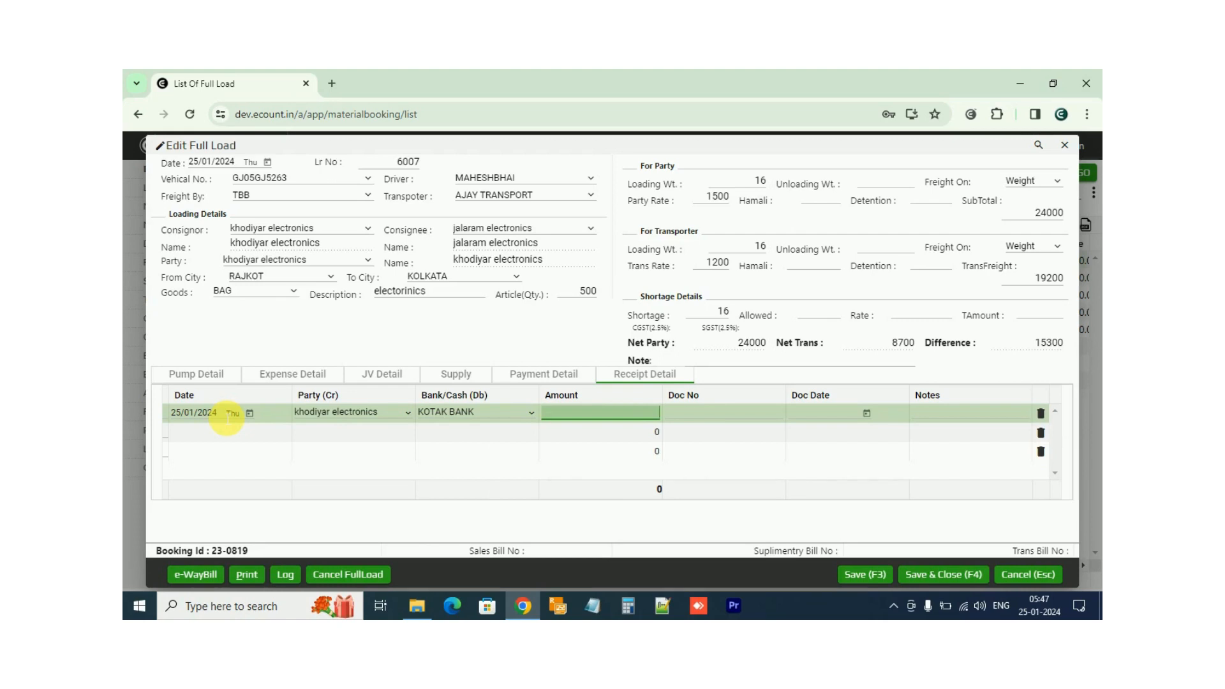
pyautogui.write('500')
pyautogui.press('BackSpace')
pyautogui.press('BackSpace')
pyautogui.press('BackSpace')
pyautogui.write('15000')
# - Give the receipt row document number 12345678 and document date 25/01/2024
pyautogui.press('Tab')
pyautogui.write('12')
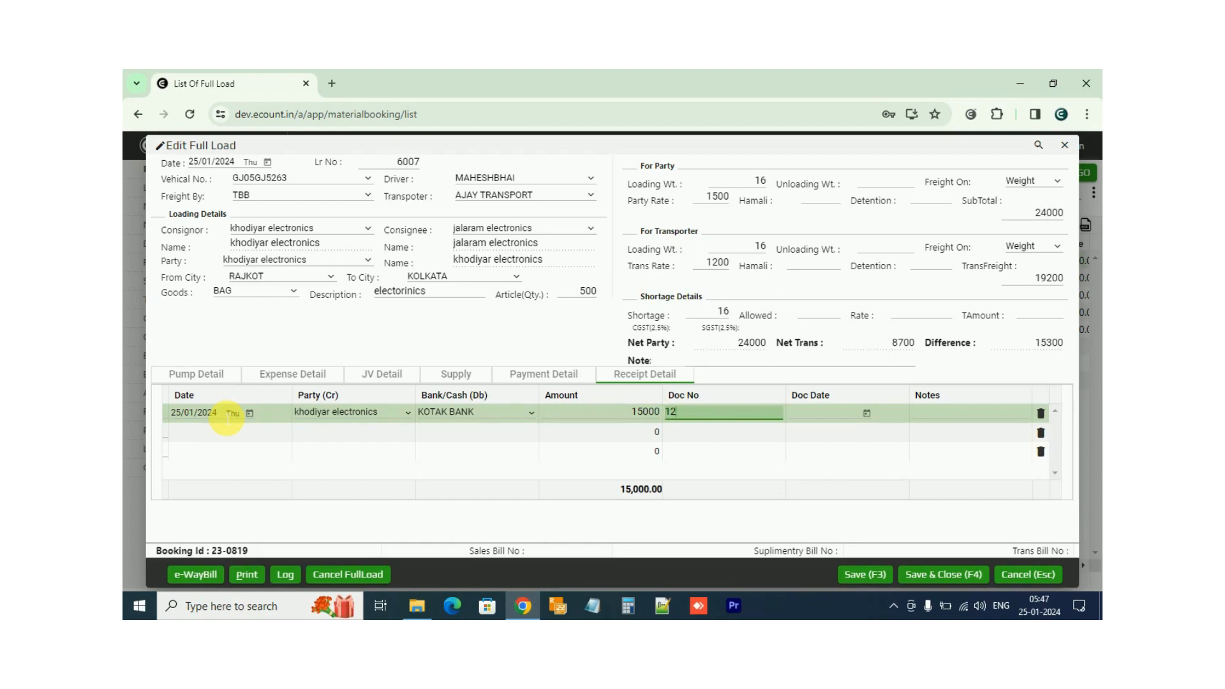
pyautogui.write('345678')
pyautogui.press('Tab')
pyautogui.write('25')
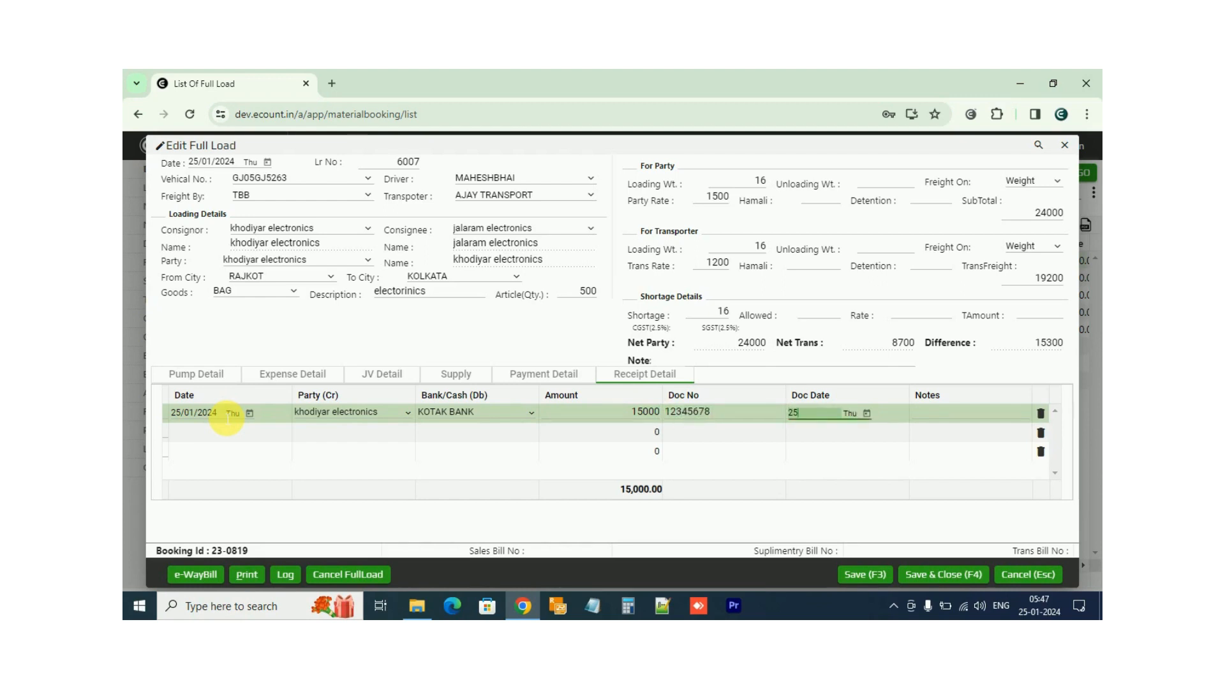
pyautogui.write('/01')
pyautogui.press('Tab')
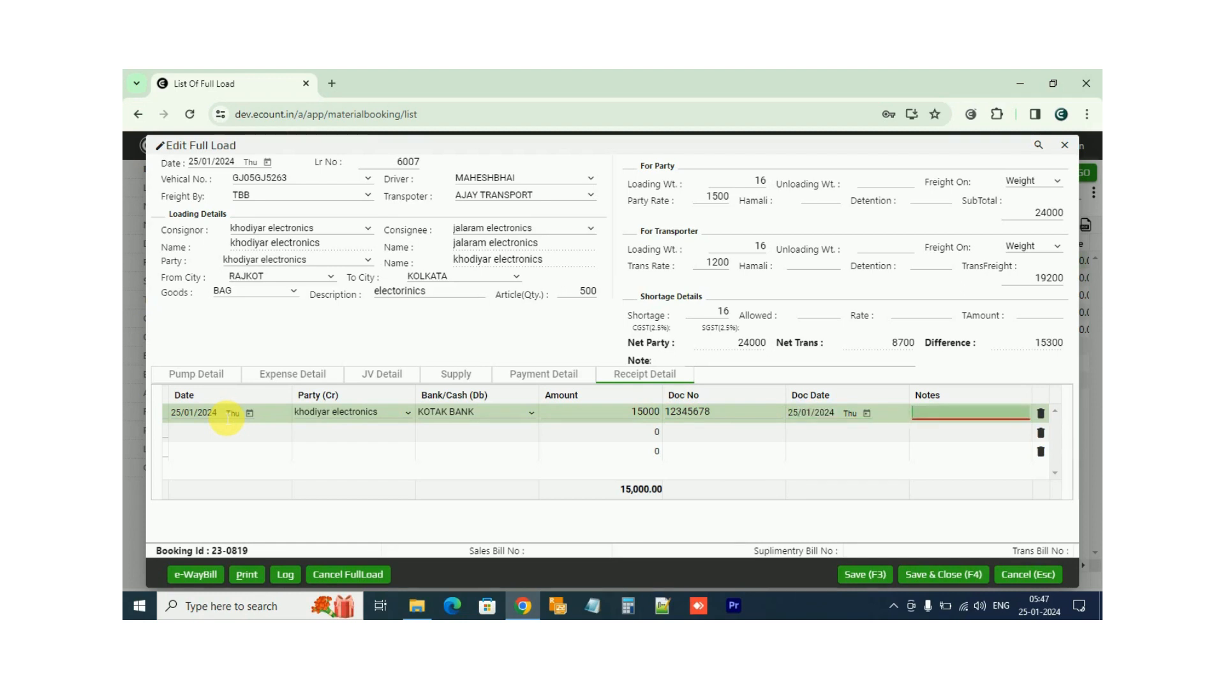
# - Add the note "Advance receive from party" to the receipt, and save and close the full load booking
pyautogui.write('Advance')
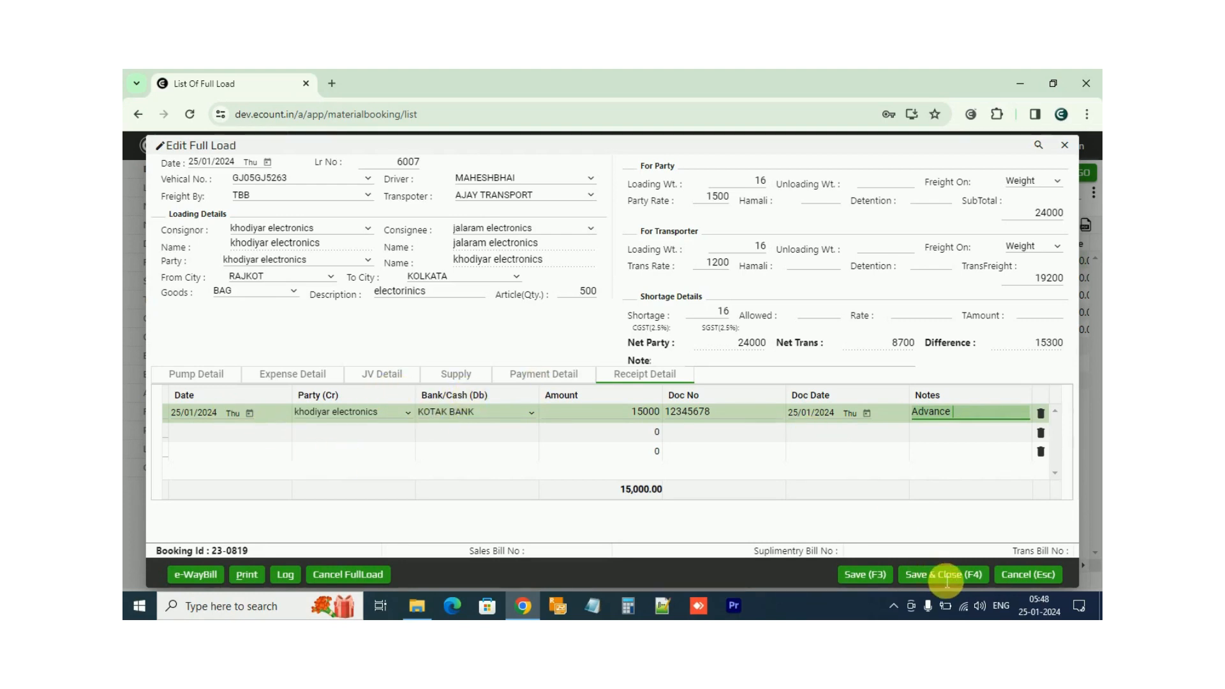
pyautogui.write('receive from party')
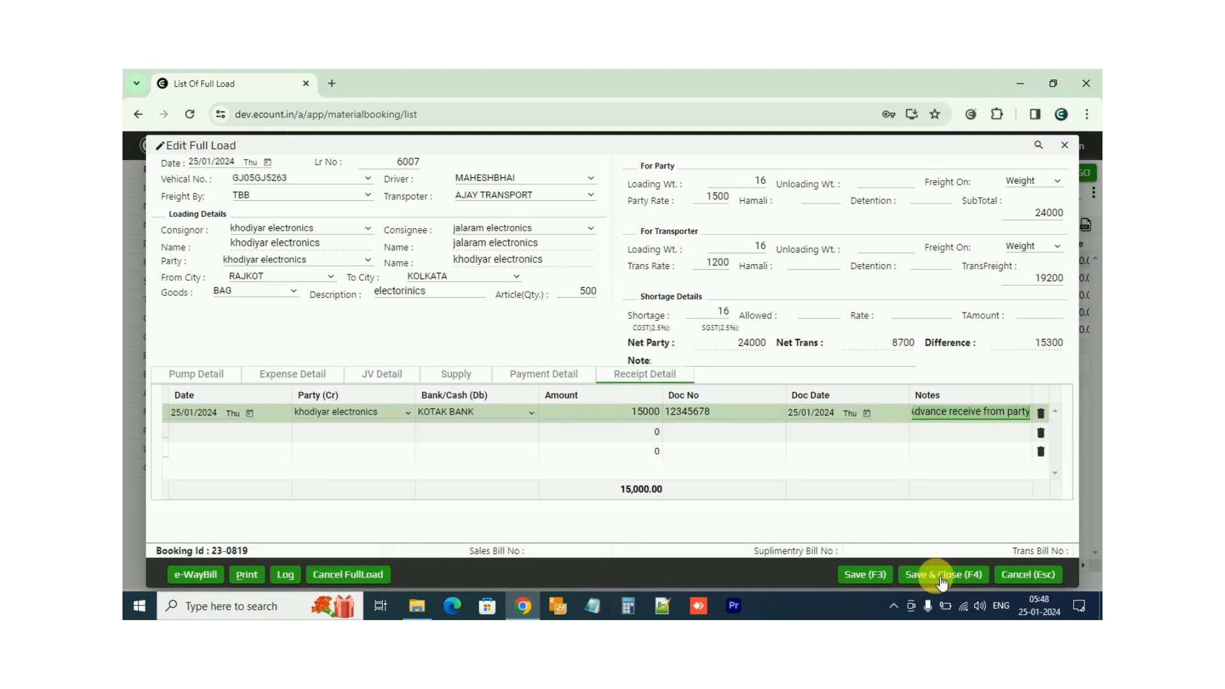
pyautogui.click(940, 577)
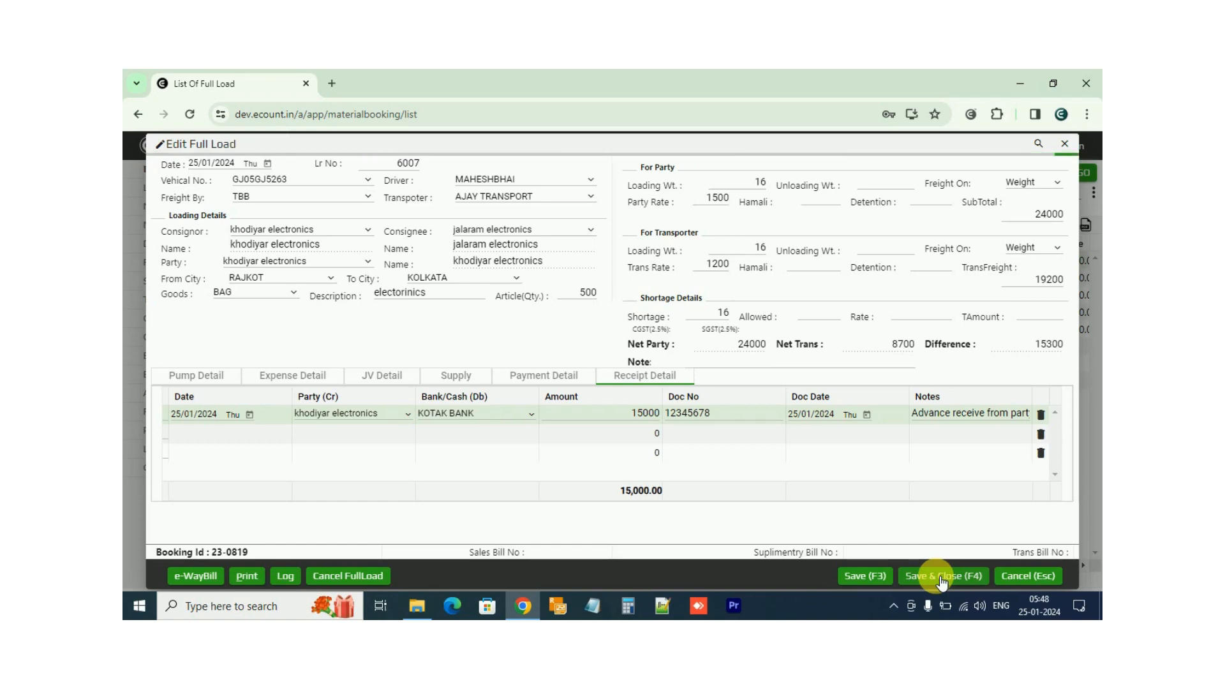
pyautogui.click(942, 578)
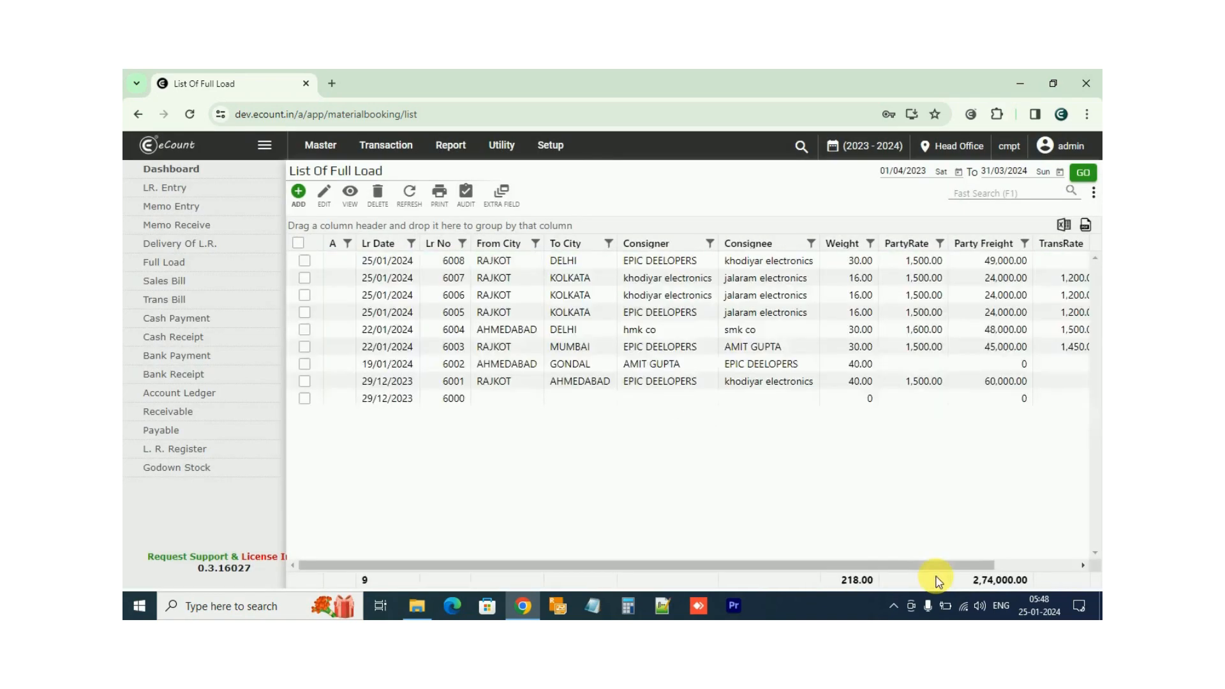